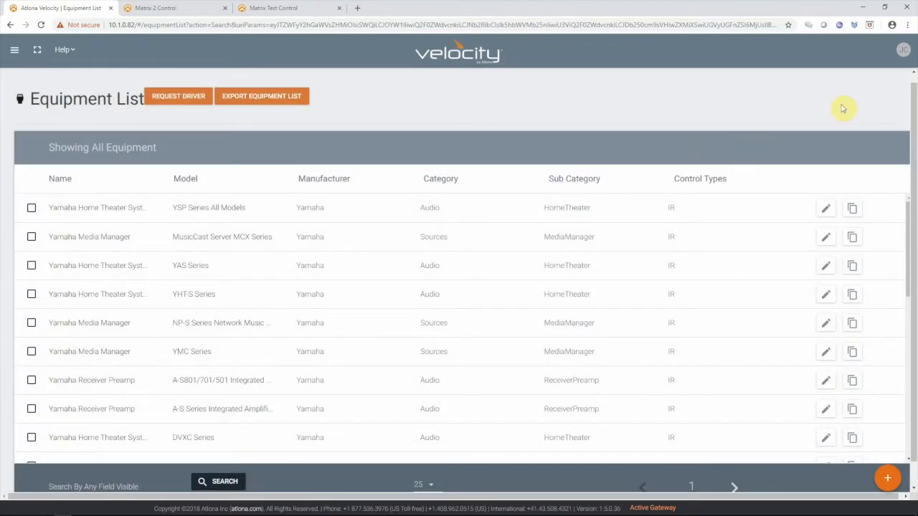
- Start a new equipment record using the form and name the device with the owner's first name followed by "DSP 1"
{"action": "left_click", "coordinate": [887, 478]}
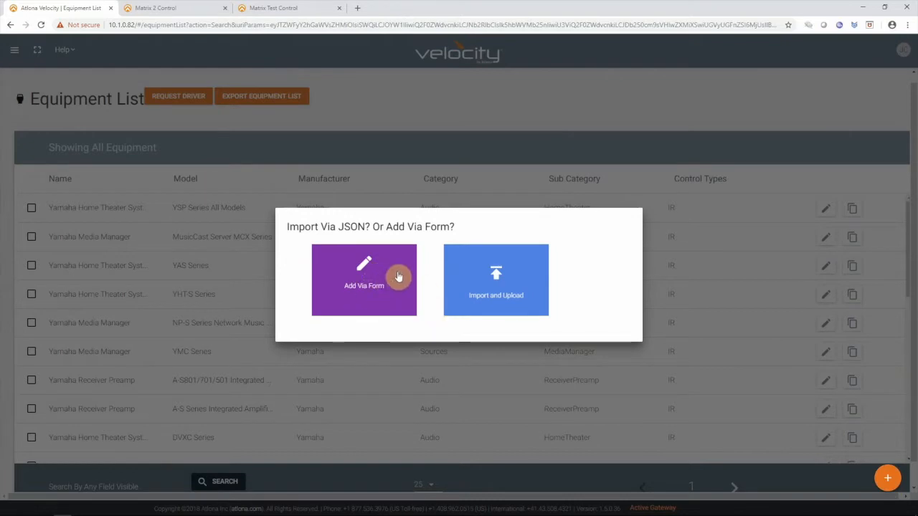
{"action": "left_click", "coordinate": [376, 276]}
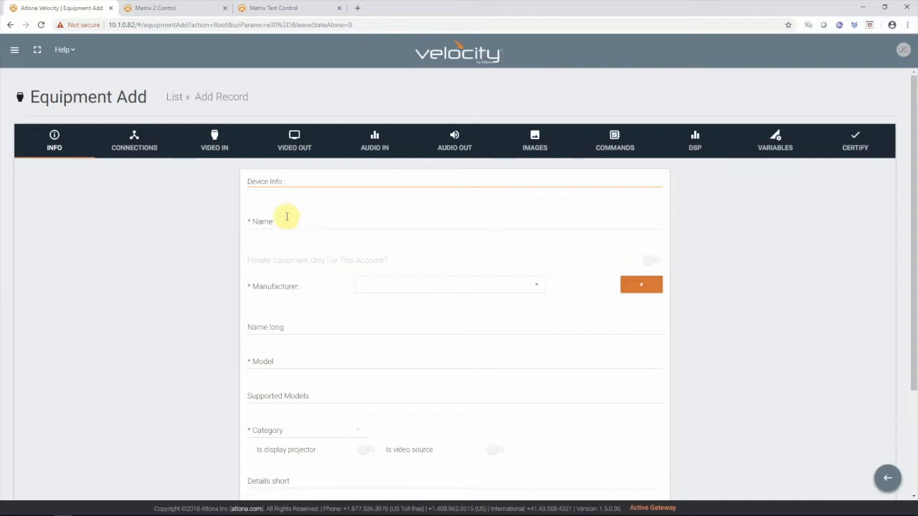
{"action": "left_click", "coordinate": [287, 215]}
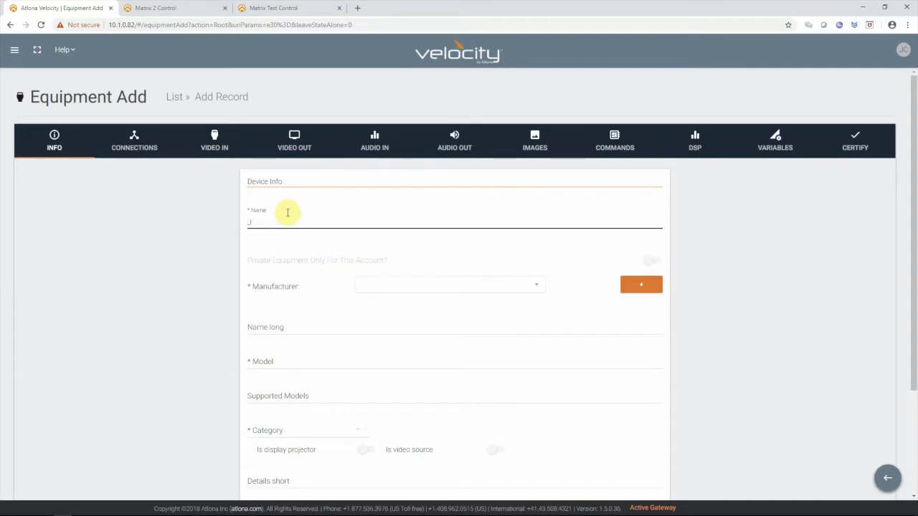
{"action": "type", "text": "Josh DSP 1"}
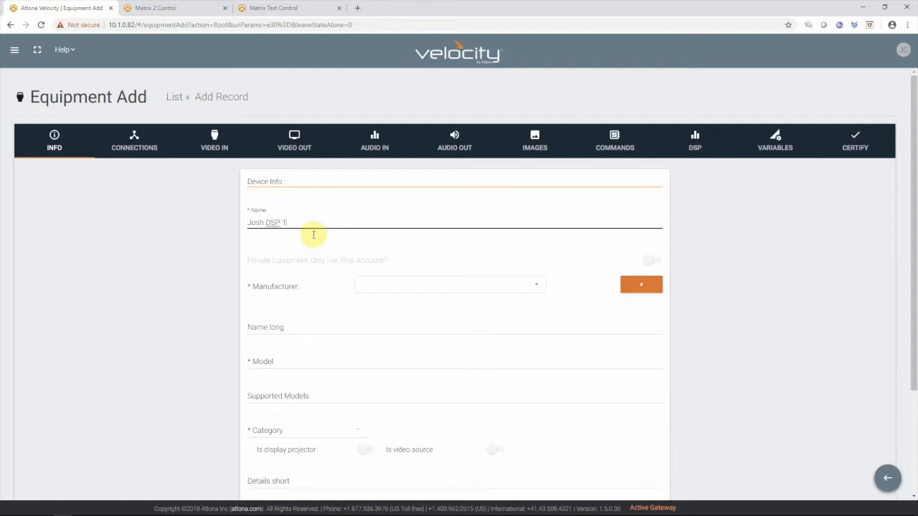
- Set the manufacturer to Atlona and copy the device name into the Model field
{"action": "left_click", "coordinate": [424, 281]}
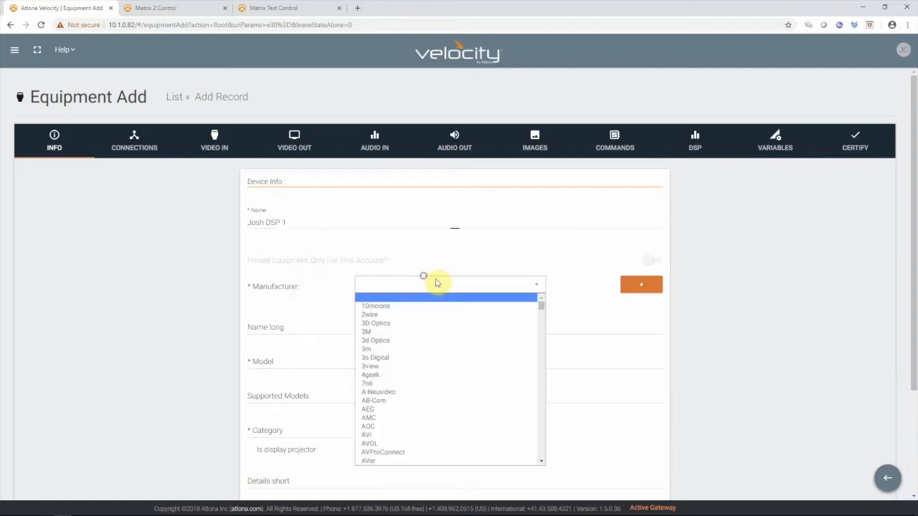
{"action": "type", "text": "at"}
{"action": "scroll", "coordinate": [428, 344], "scroll_direction": "down", "scroll_amount": 4}
{"action": "left_click", "coordinate": [398, 344]}
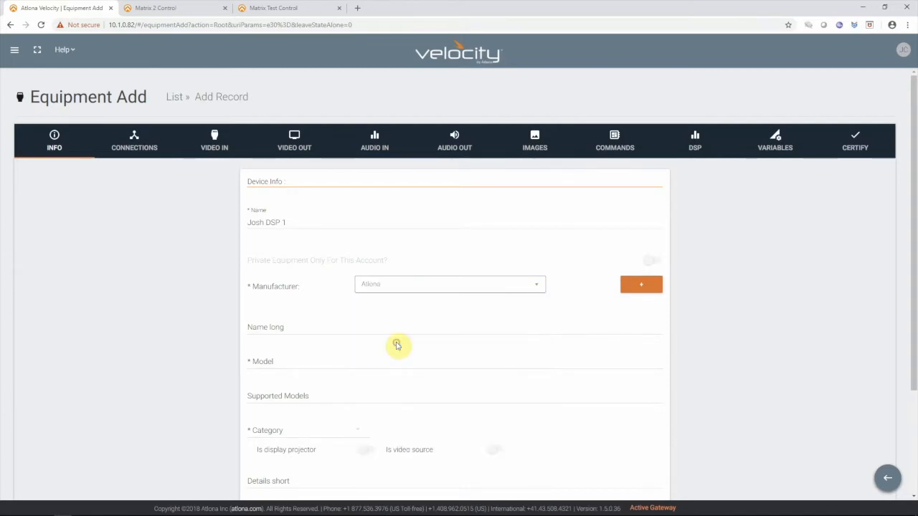
{"action": "left_click_drag", "start_coordinate": [301, 220], "coordinate": [225, 233]}
{"action": "key", "text": "ctrl+c"}
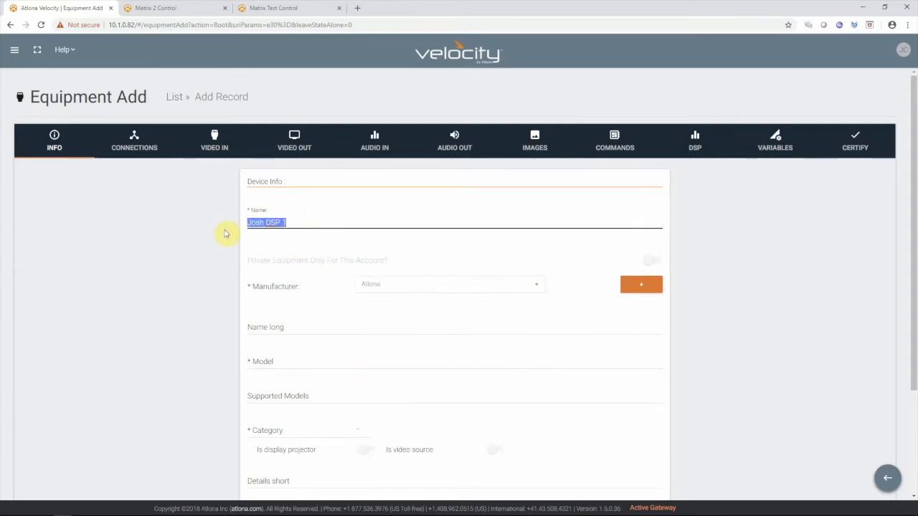
{"action": "left_click", "coordinate": [276, 362]}
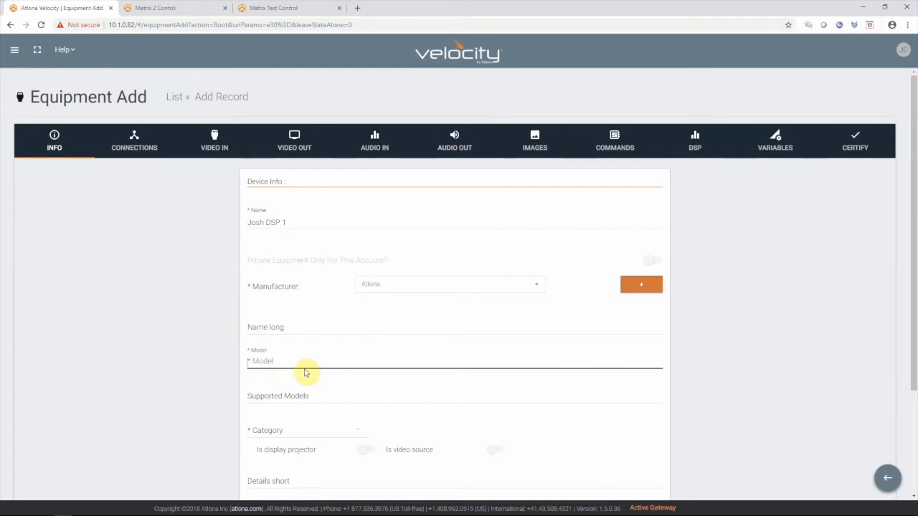
{"action": "key", "text": "ctrl+v"}
- Set the equipment category to Video Distribution and the sub category to Switchers
{"action": "left_click", "coordinate": [271, 431]}
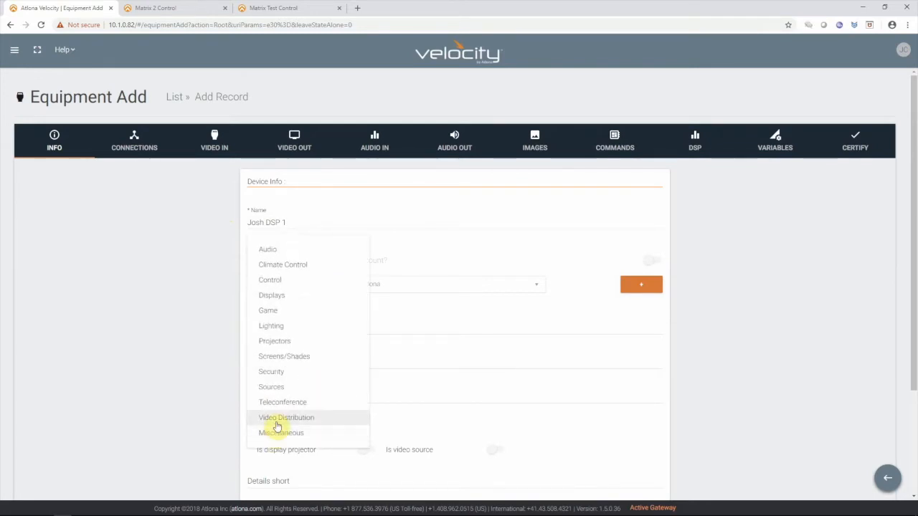
{"action": "left_click", "coordinate": [279, 421]}
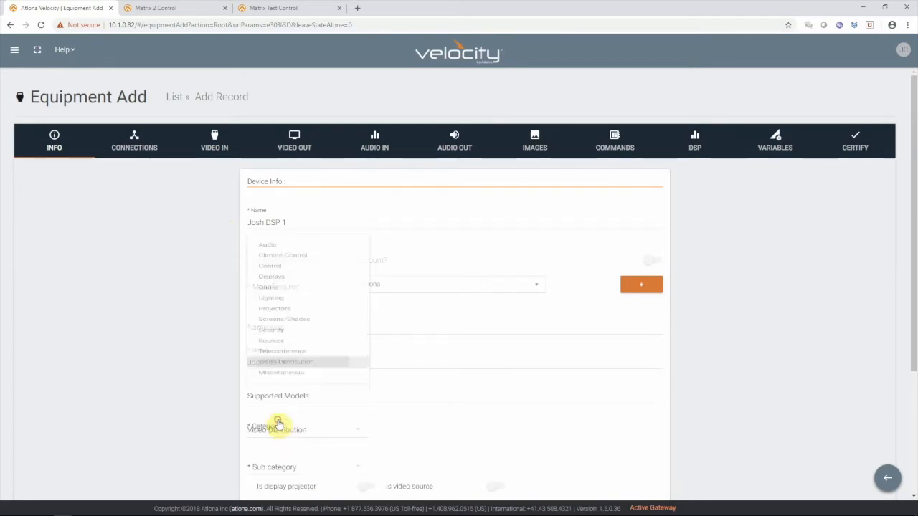
{"action": "left_click", "coordinate": [287, 466]}
{"action": "left_click", "coordinate": [283, 483]}
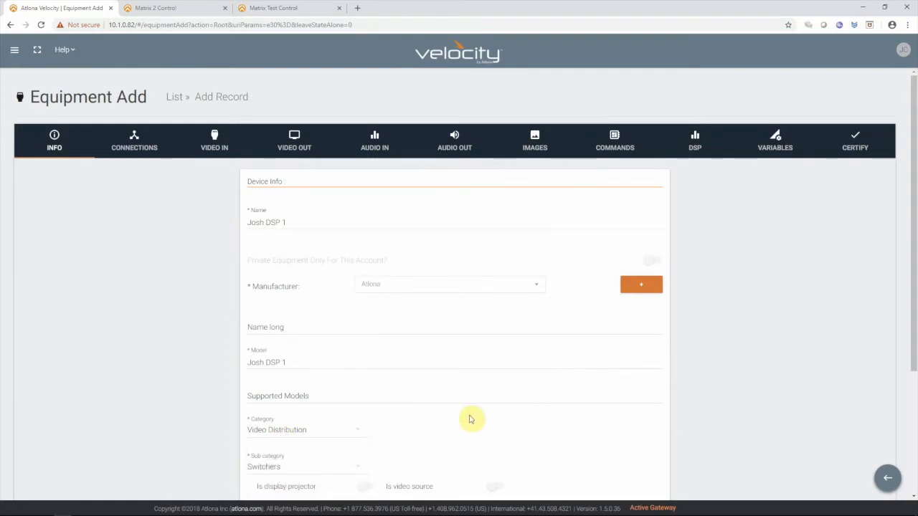
- Set the equipment category to Audio and the sub category to DSP
{"action": "scroll", "coordinate": [382, 341], "scroll_direction": "down", "scroll_amount": 2}
{"action": "scroll", "coordinate": [383, 341], "scroll_direction": "down", "scroll_amount": 1}
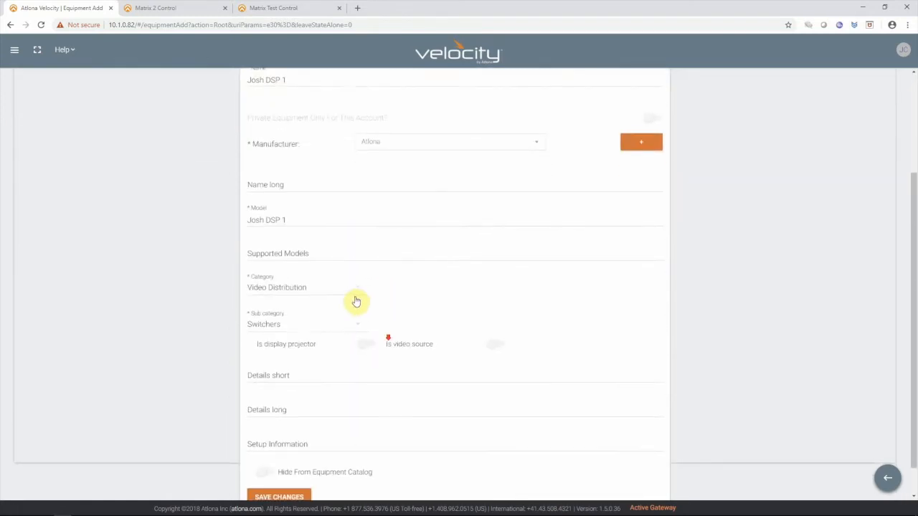
{"action": "left_click", "coordinate": [355, 289]}
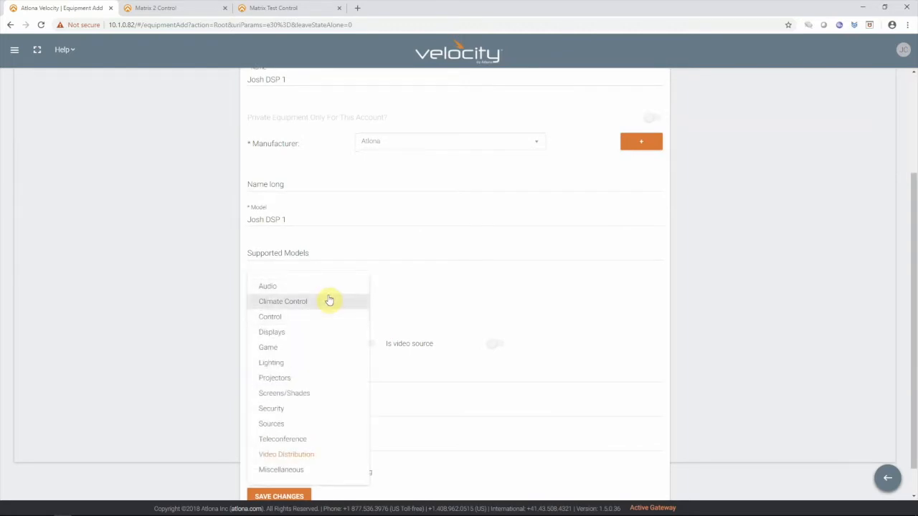
{"action": "left_click", "coordinate": [327, 288]}
{"action": "left_click", "coordinate": [297, 324]}
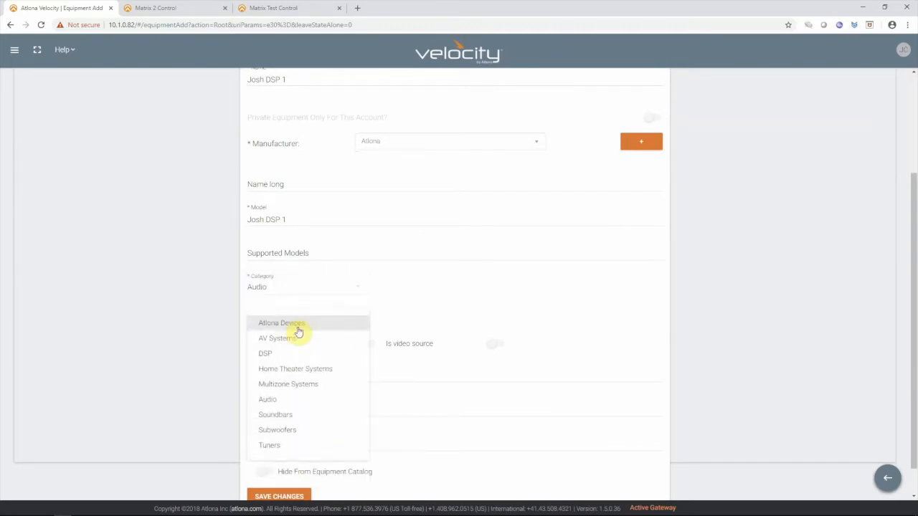
{"action": "left_click", "coordinate": [287, 353]}
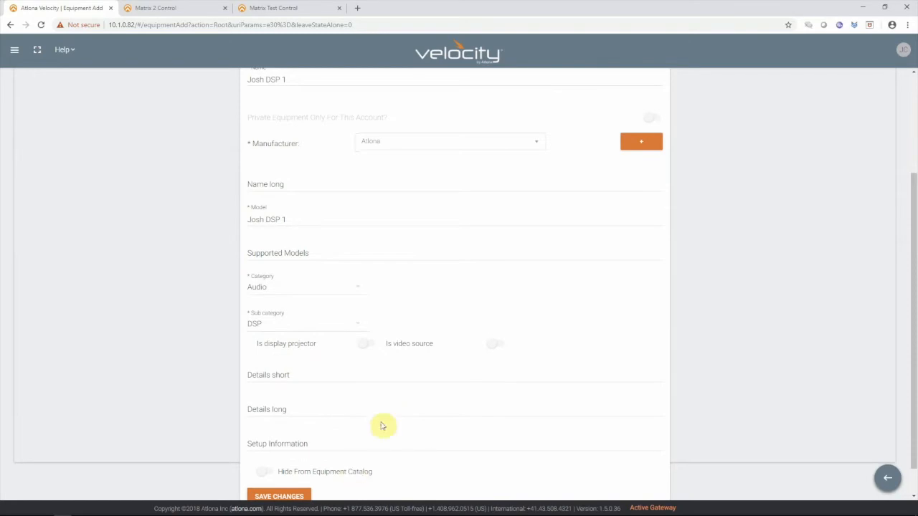
- Configure the device's connection with TCP as control type and 2001 as default port
{"action": "scroll", "coordinate": [577, 351], "scroll_direction": "up", "scroll_amount": 3}
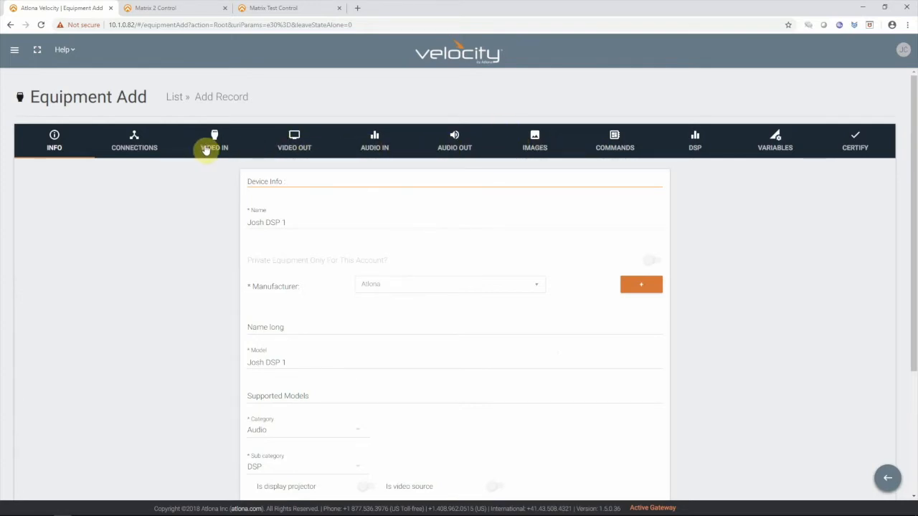
{"action": "left_click", "coordinate": [137, 146]}
{"action": "left_click", "coordinate": [333, 320]}
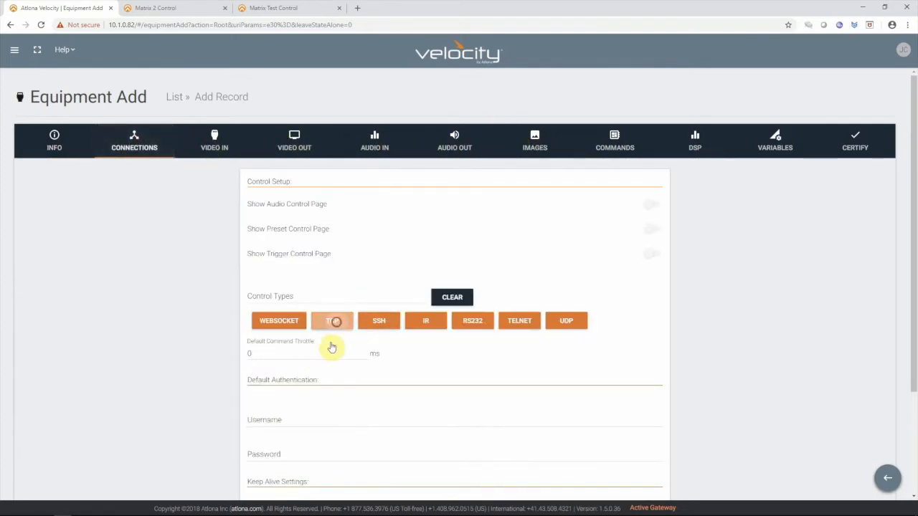
{"action": "left_click", "coordinate": [281, 395]}
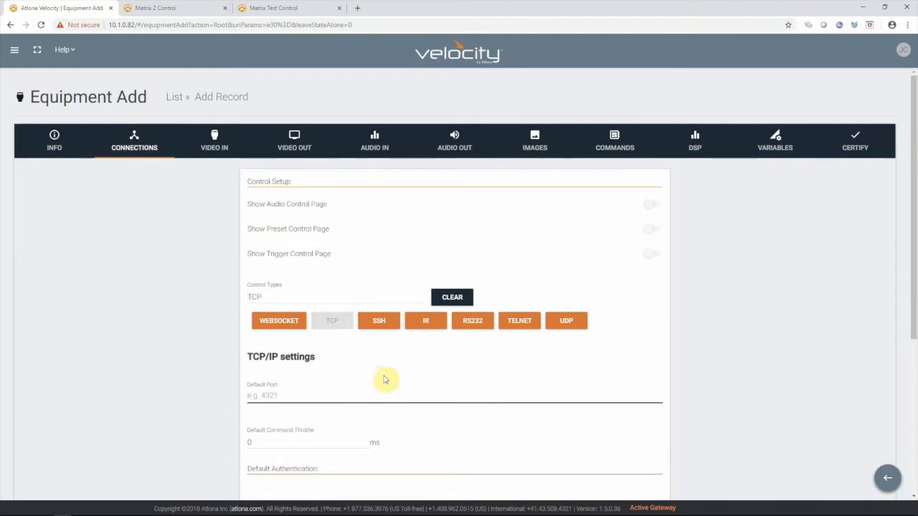
{"action": "type", "text": "2001"}
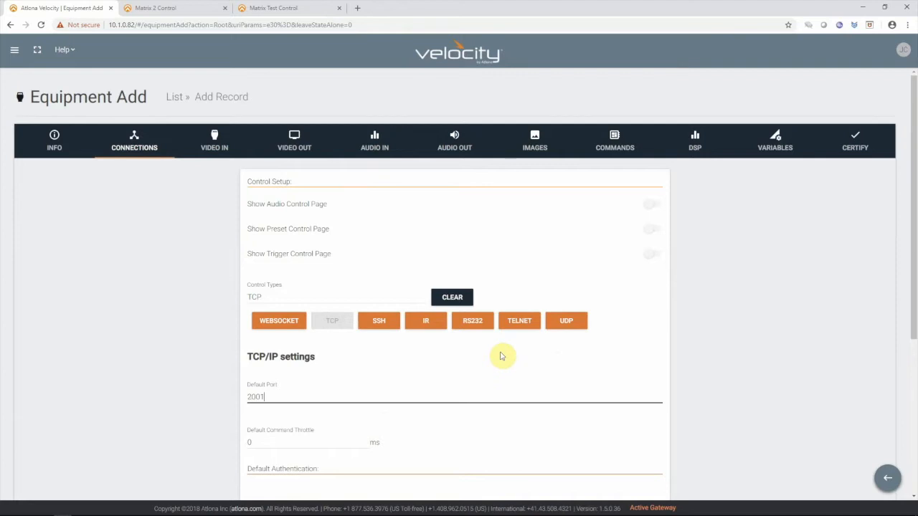
{"action": "scroll", "coordinate": [523, 316], "scroll_direction": "down", "scroll_amount": 4}
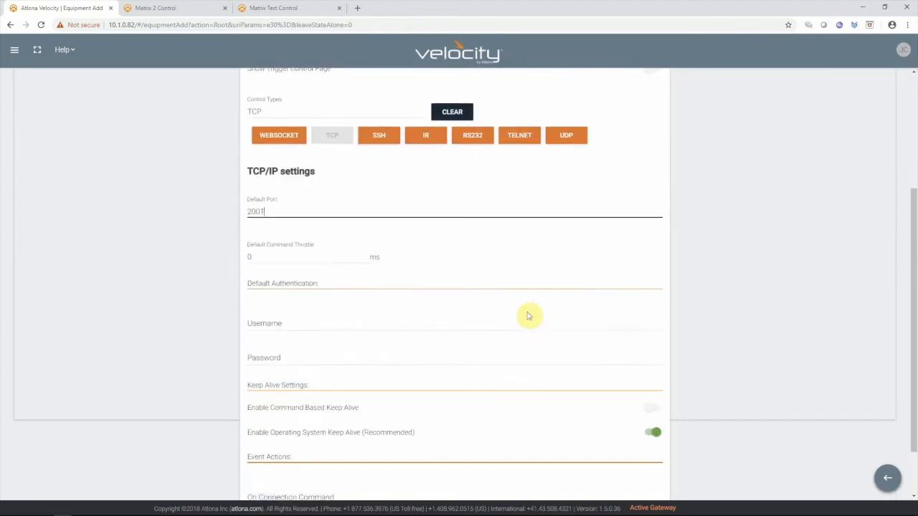
{"action": "scroll", "coordinate": [515, 312], "scroll_direction": "up", "scroll_amount": 4}
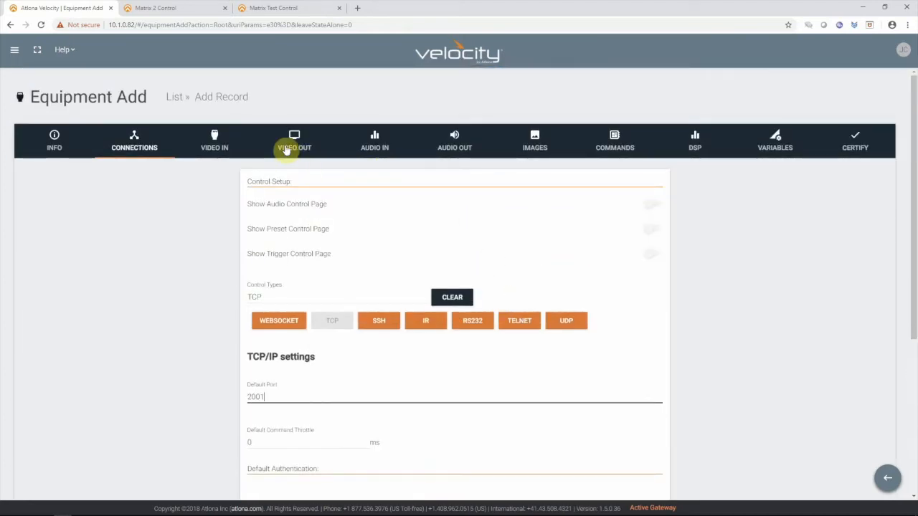
- Examine the device's predefined commands, the DSP audio channel settings and the default command options offered for Volume Up
{"action": "left_click", "coordinate": [615, 142]}
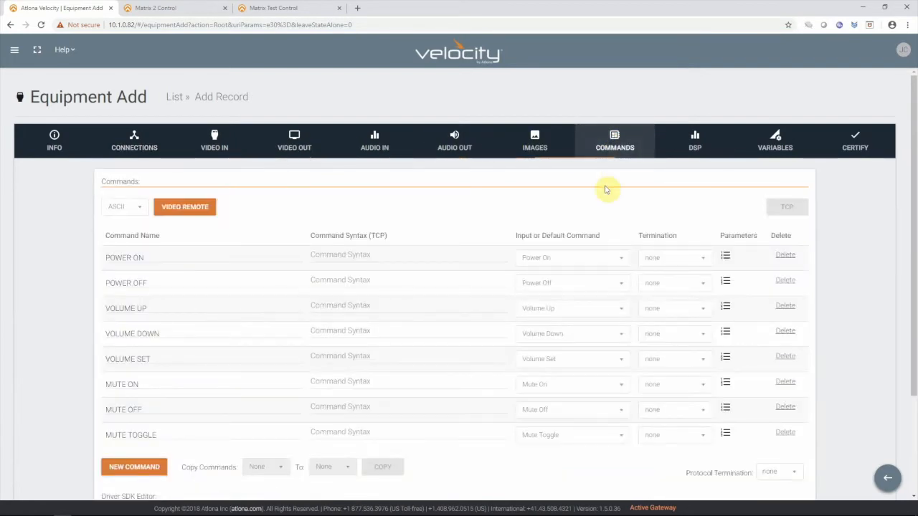
{"action": "scroll", "coordinate": [436, 337], "scroll_direction": "down", "scroll_amount": 2}
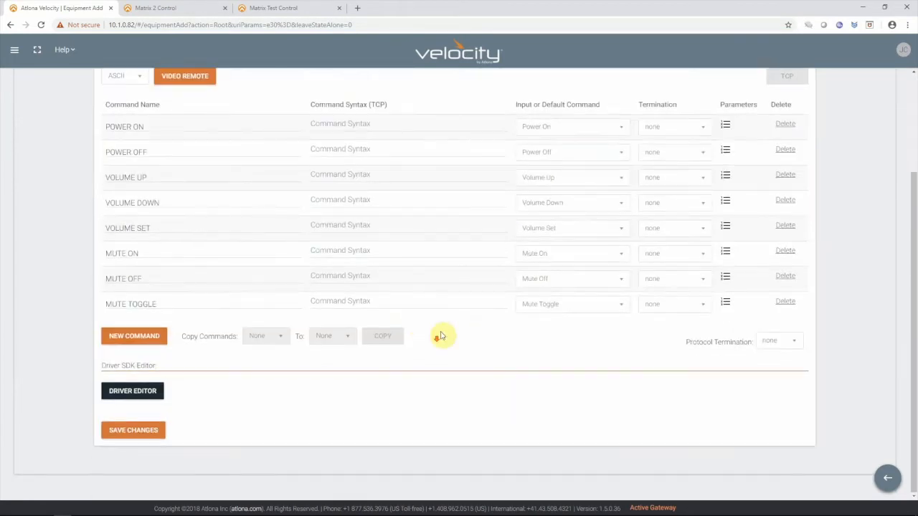
{"action": "scroll", "coordinate": [502, 314], "scroll_direction": "up", "scroll_amount": 1}
{"action": "scroll", "coordinate": [523, 313], "scroll_direction": "up", "scroll_amount": 1}
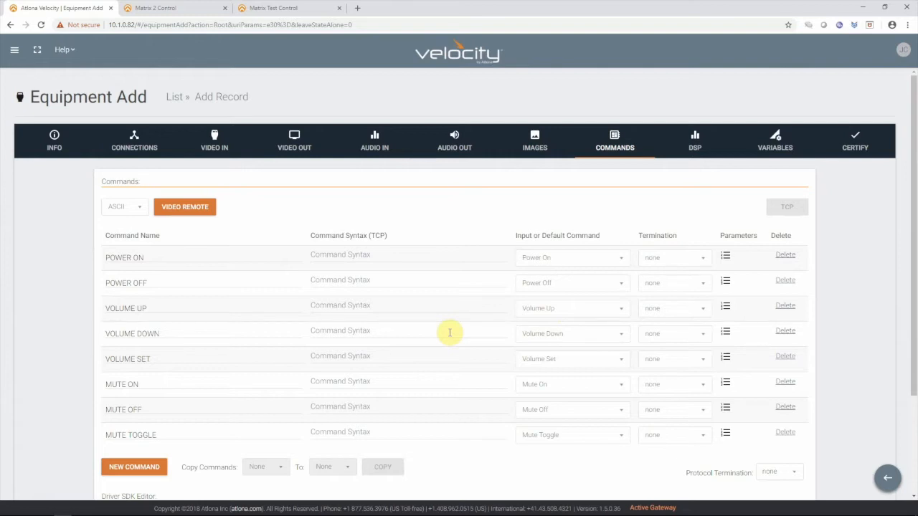
{"action": "left_click", "coordinate": [695, 139]}
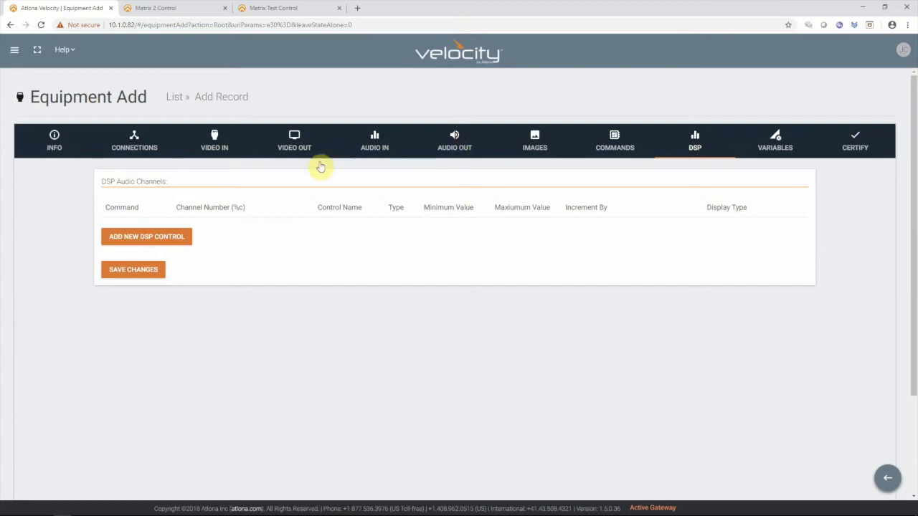
{"action": "left_click", "coordinate": [622, 146]}
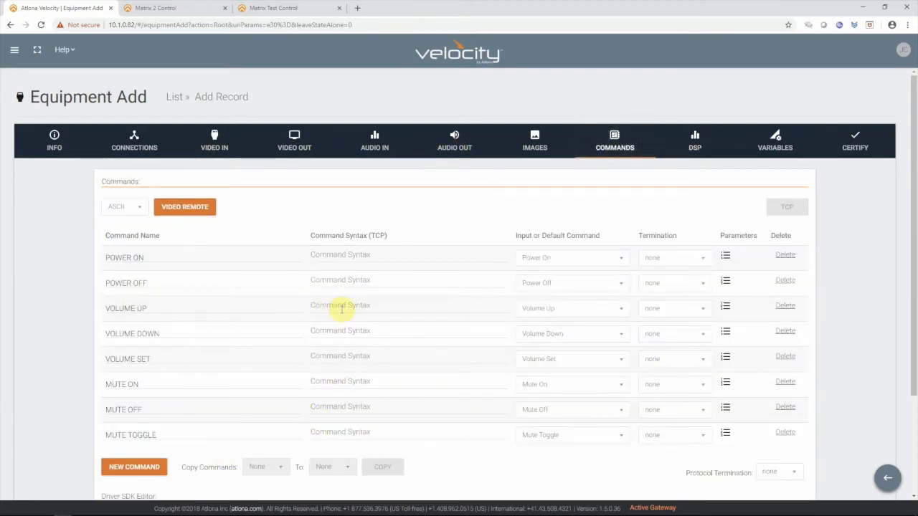
{"action": "left_click", "coordinate": [593, 314]}
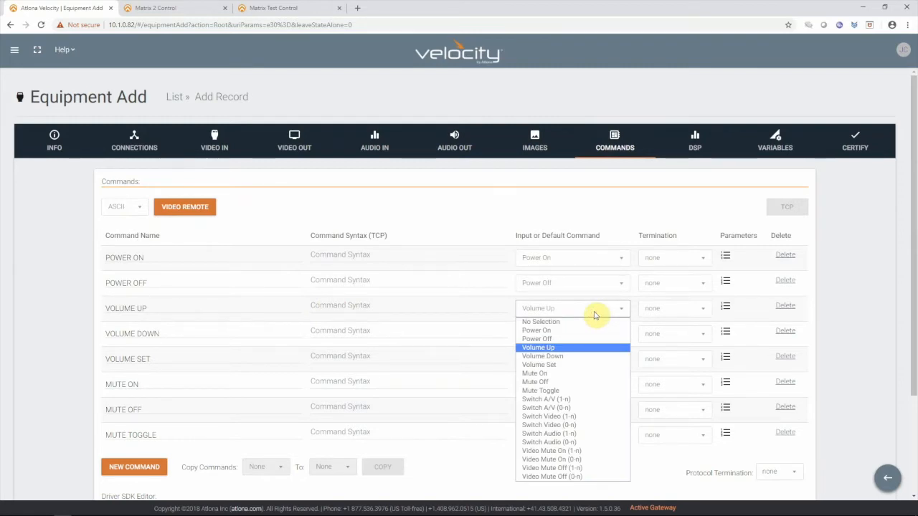
{"action": "left_click", "coordinate": [462, 444]}
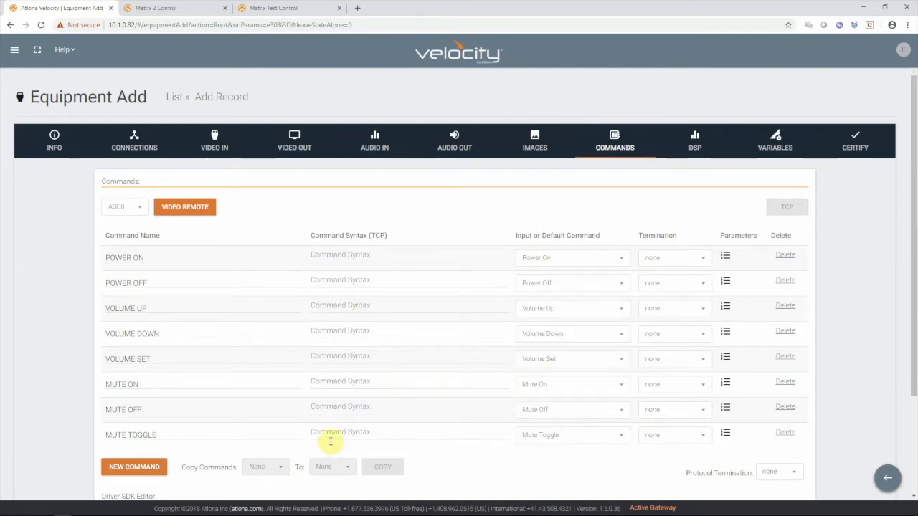
- Add a new command named "DSP Volume" with the TCP syntax "VOUT%c %v"
{"action": "left_click", "coordinate": [142, 462]}
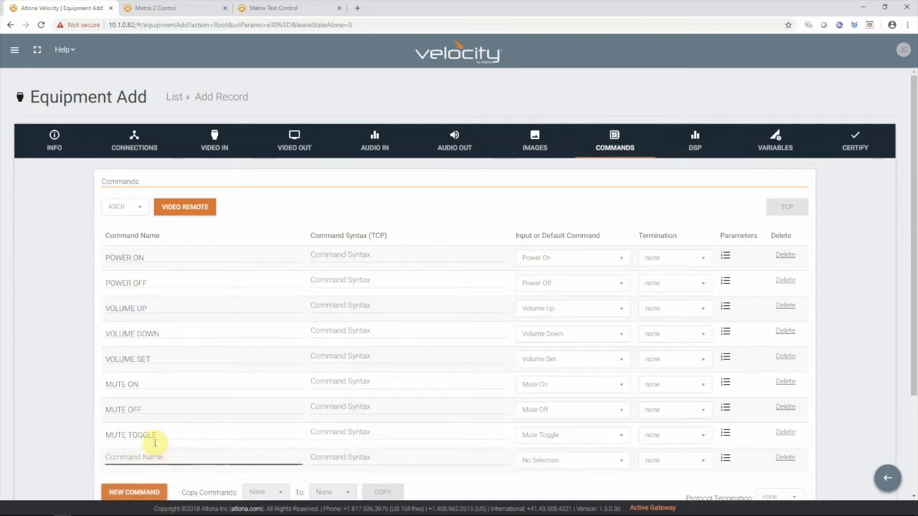
{"action": "type", "text": "DSP Volume"}
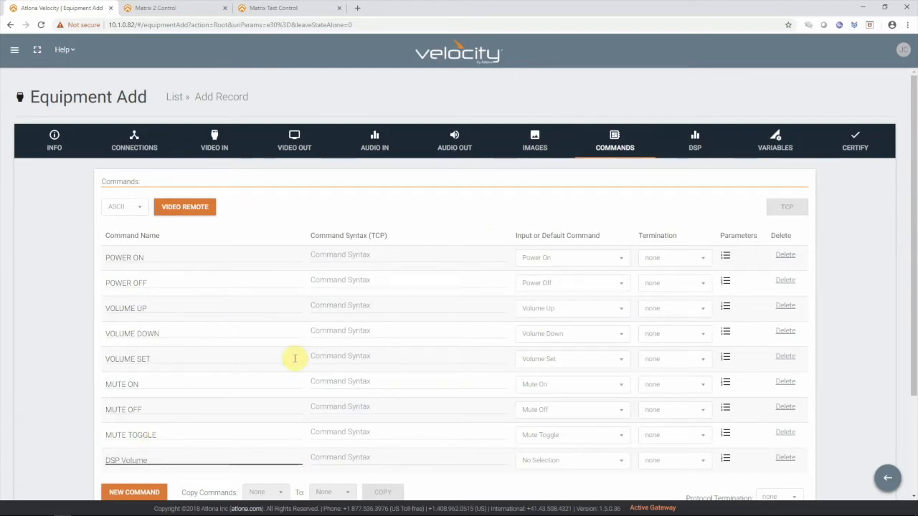
{"action": "left_click", "coordinate": [341, 458]}
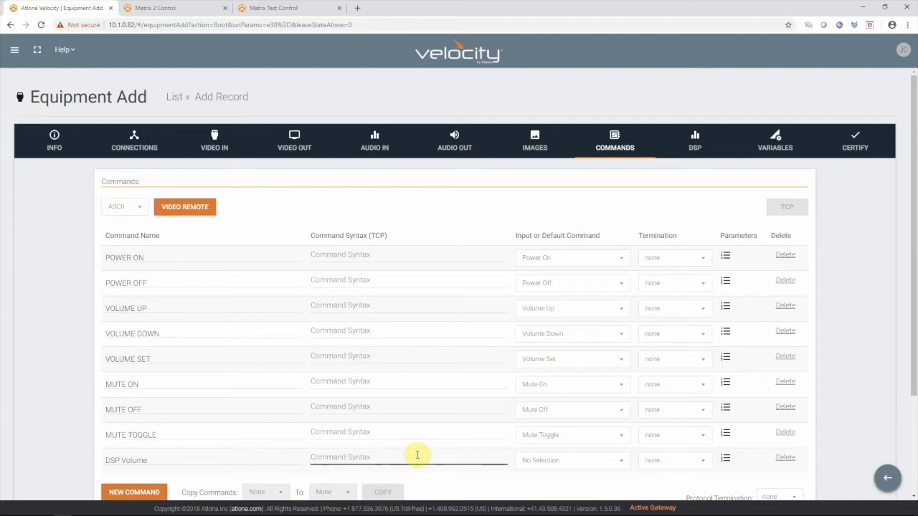
{"action": "type", "text": "VOUT%c %v"}
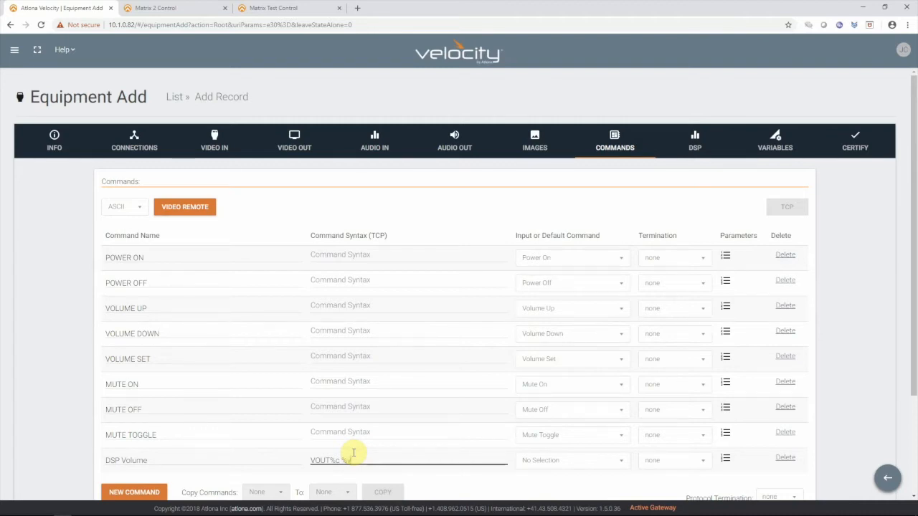
- Add another new command named "DSP mute" with the TCP syntax "VMUTE%c %v"
{"action": "scroll", "coordinate": [543, 423], "scroll_direction": "down", "scroll_amount": 2}
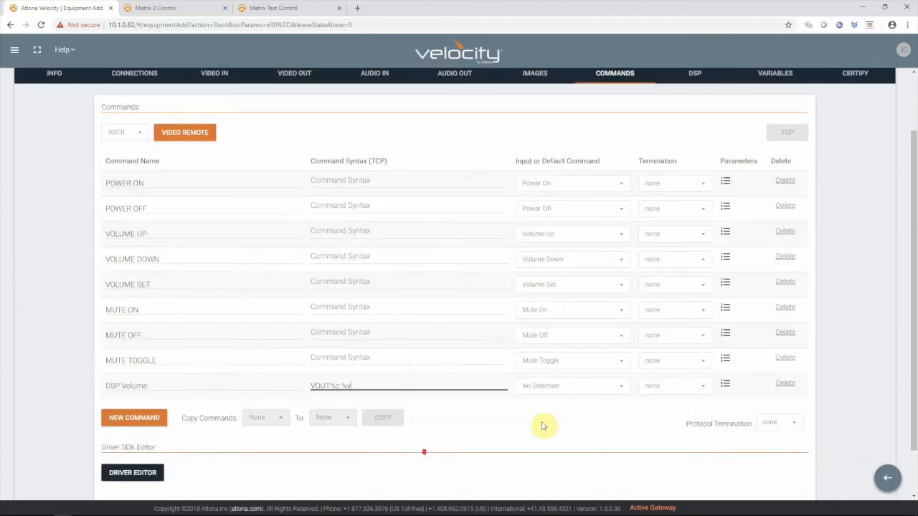
{"action": "left_click", "coordinate": [153, 359]}
{"action": "left_click", "coordinate": [177, 354]}
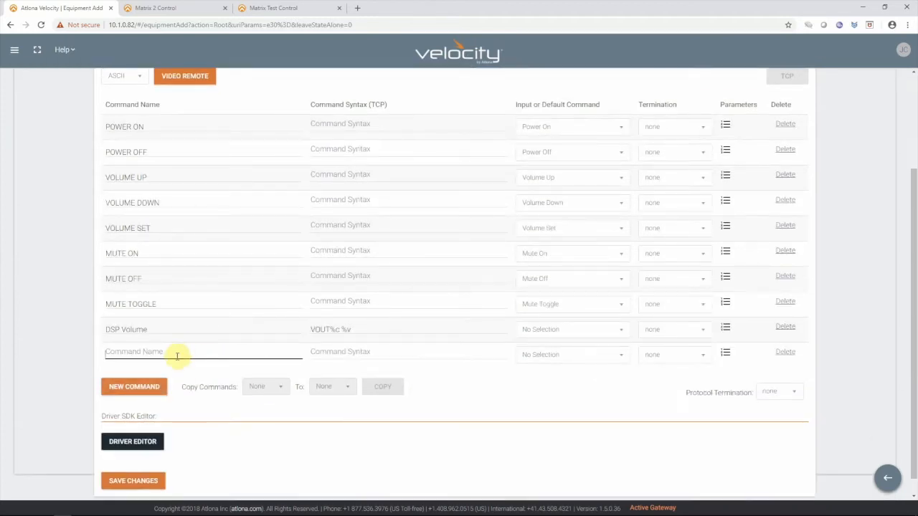
{"action": "type", "text": "DSP mute"}
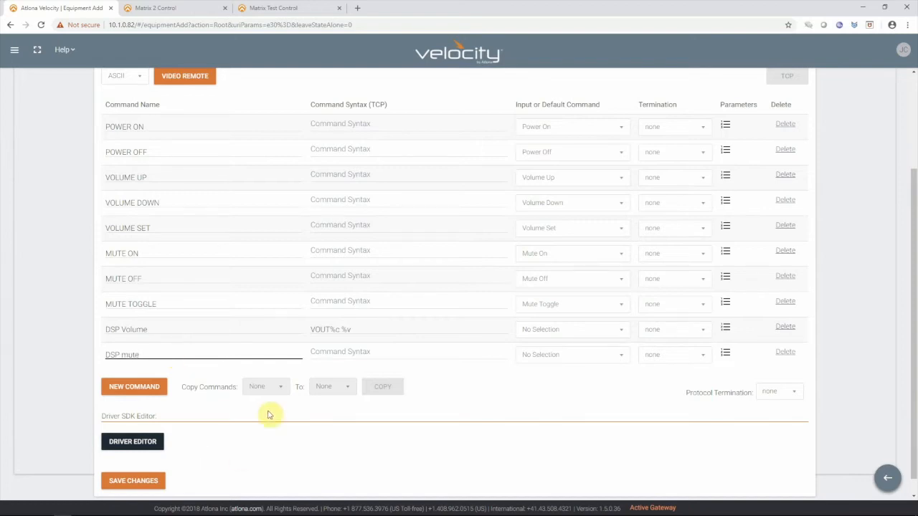
{"action": "left_click", "coordinate": [324, 352]}
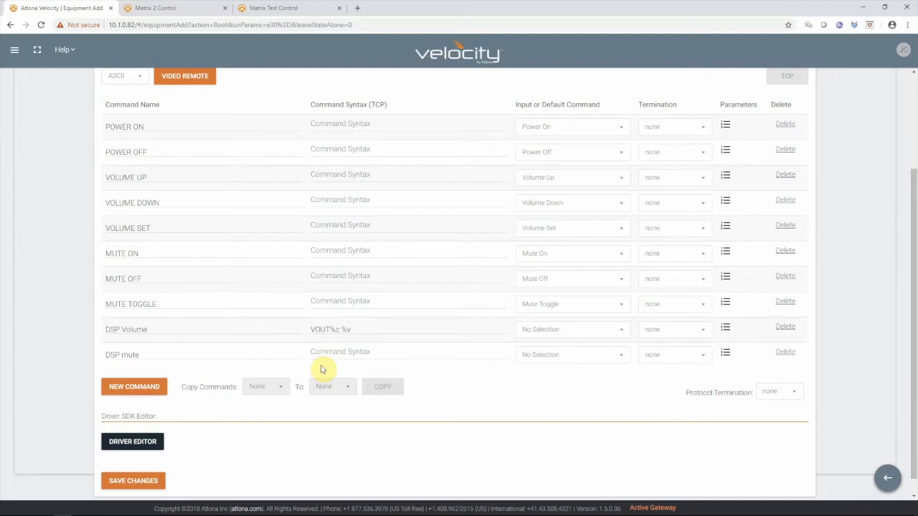
{"action": "left_click", "coordinate": [341, 349]}
{"action": "type", "text": "VMUTE%c %v"}
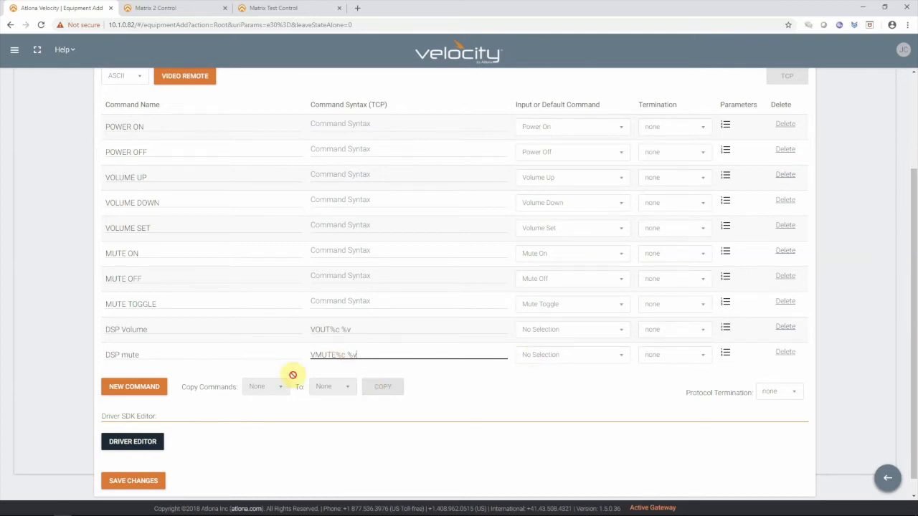
- Add a new pair of mute and gain controls to the driver's DSP audio channels
{"action": "scroll", "coordinate": [612, 412], "scroll_direction": "up", "scroll_amount": 2}
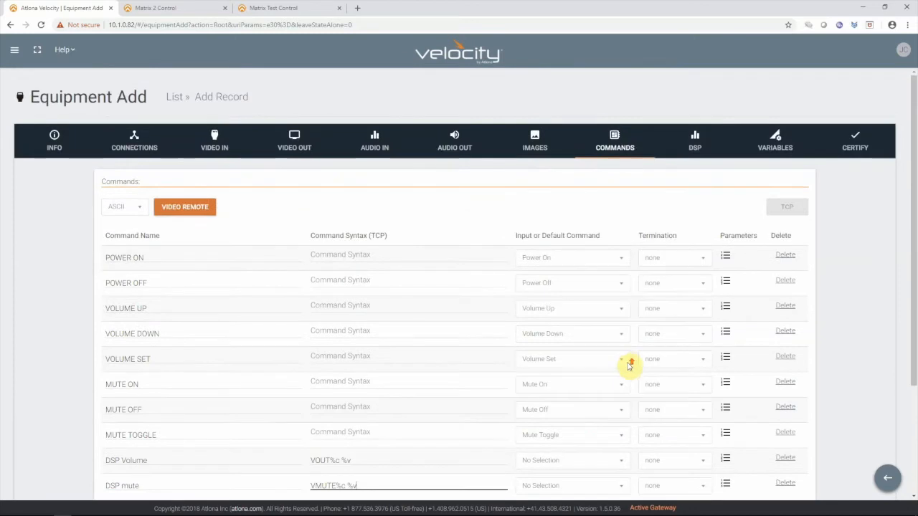
{"action": "left_click", "coordinate": [694, 141]}
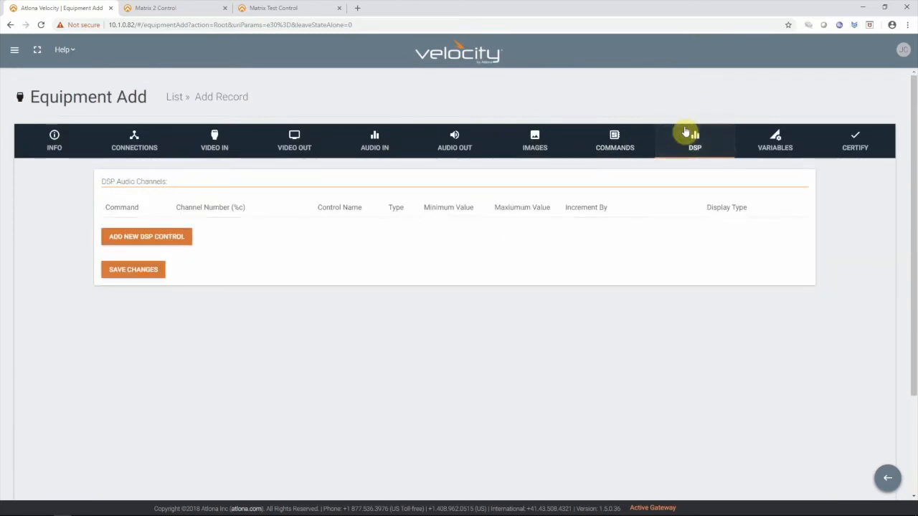
{"action": "left_click", "coordinate": [172, 237]}
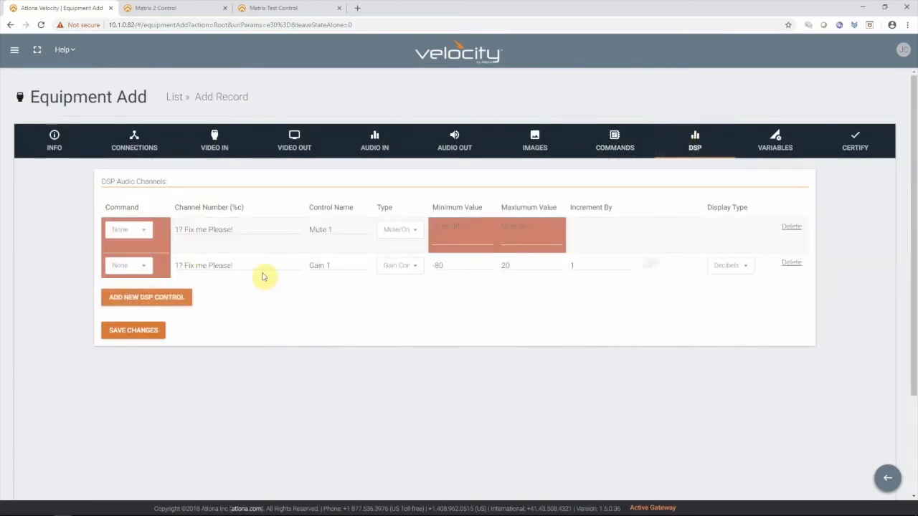
- Assign the DSP mute command and channel number 1 to the Mute 1 control
{"action": "left_click", "coordinate": [145, 230]}
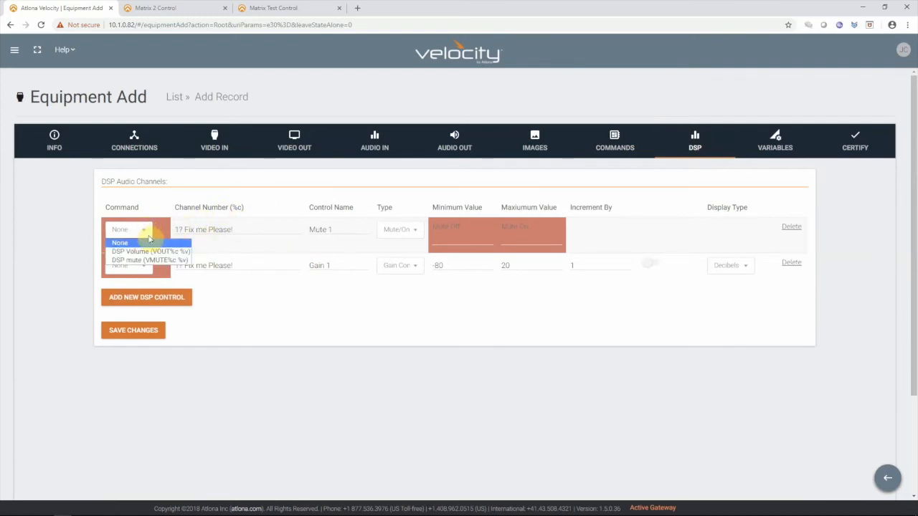
{"action": "left_click", "coordinate": [151, 252]}
{"action": "left_click_drag", "start_coordinate": [244, 229], "coordinate": [168, 228]}
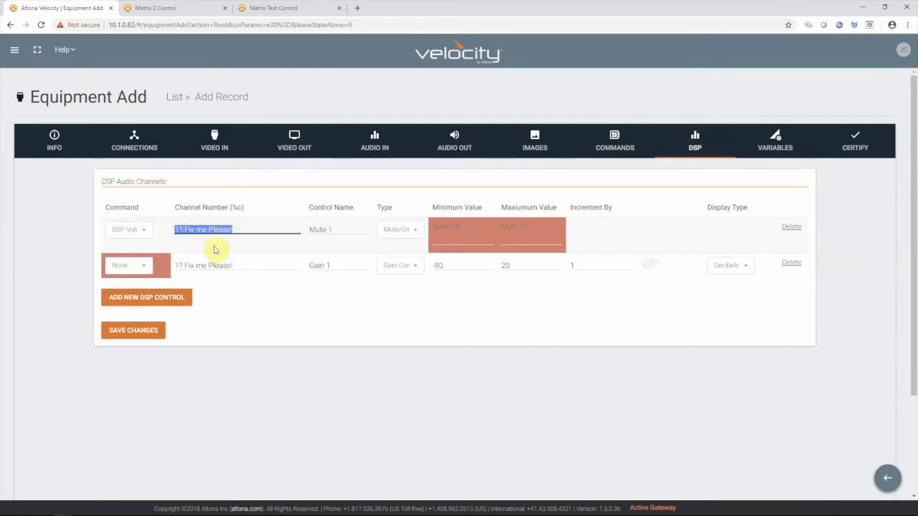
{"action": "type", "text": "1"}
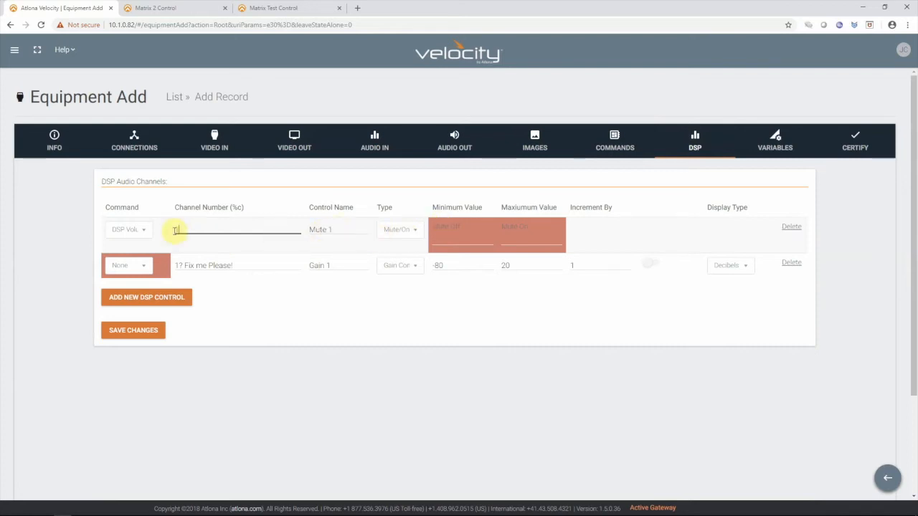
{"action": "left_click", "coordinate": [143, 230]}
{"action": "left_click", "coordinate": [146, 261]}
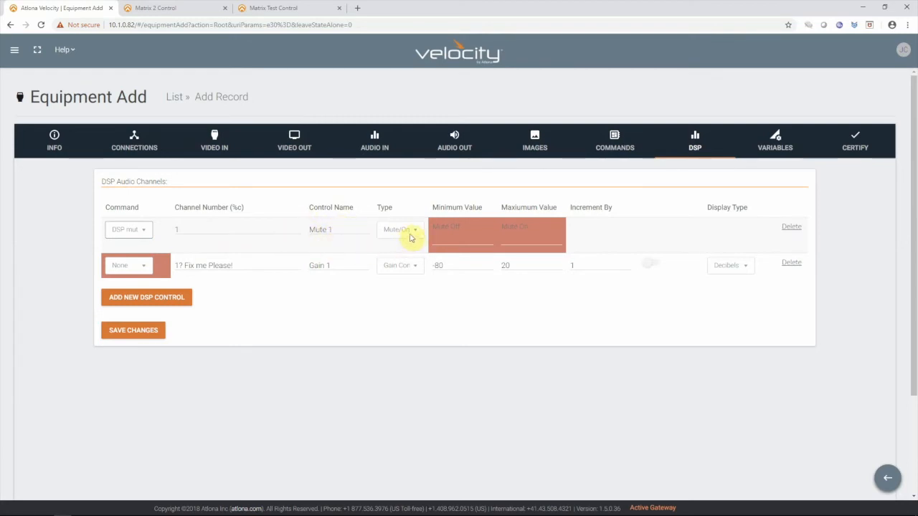
- Set the Mute 1 control to type Mute/On/Off with "Mute Off123" as minimum and "Mute On123" as maximum value
{"action": "left_click", "coordinate": [410, 233]}
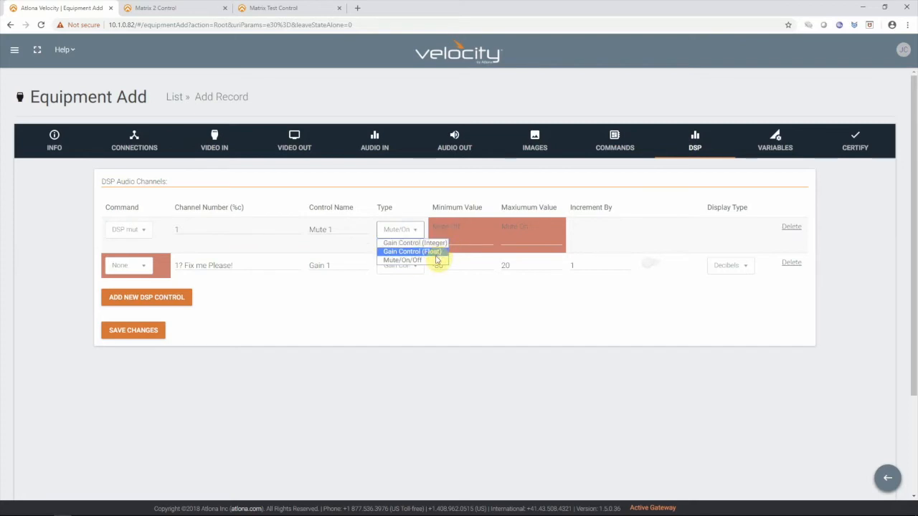
{"action": "left_click", "coordinate": [420, 260]}
{"action": "left_click", "coordinate": [447, 238]}
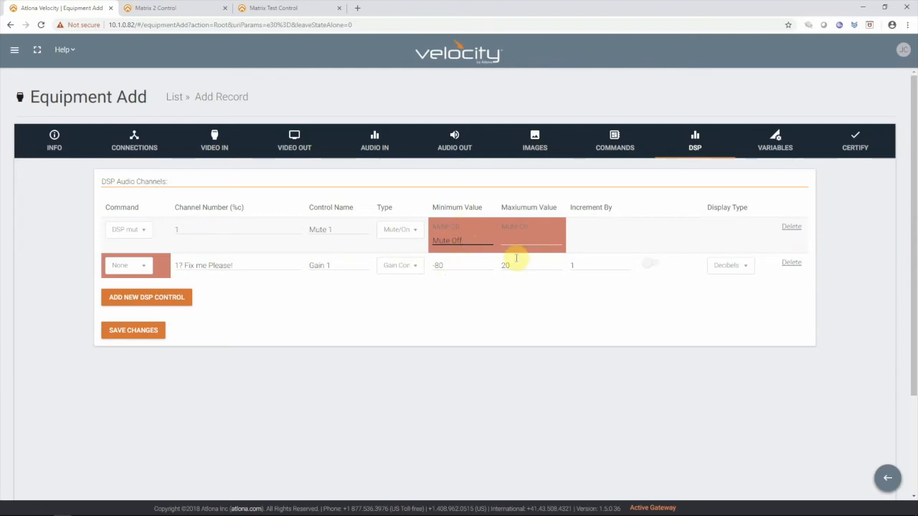
{"action": "left_click", "coordinate": [541, 236]}
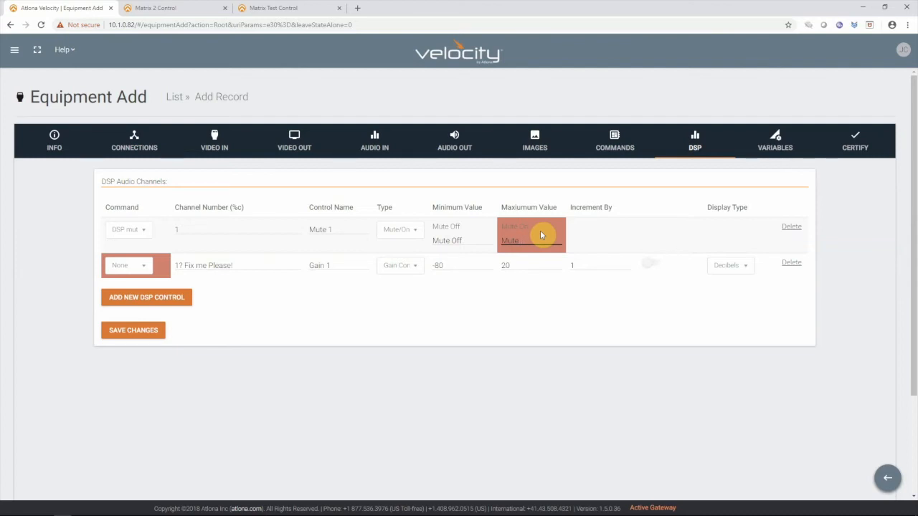
{"action": "type", "text": "Mute On"}
{"action": "left_click", "coordinate": [594, 238]}
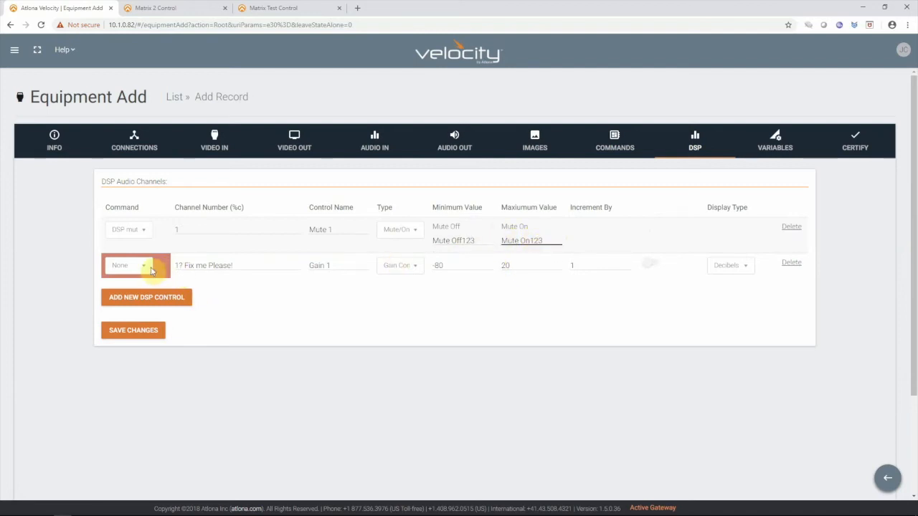
- Assign the DSP Volume command and channel number 1 to the Gain 1 control
{"action": "left_click", "coordinate": [146, 265]}
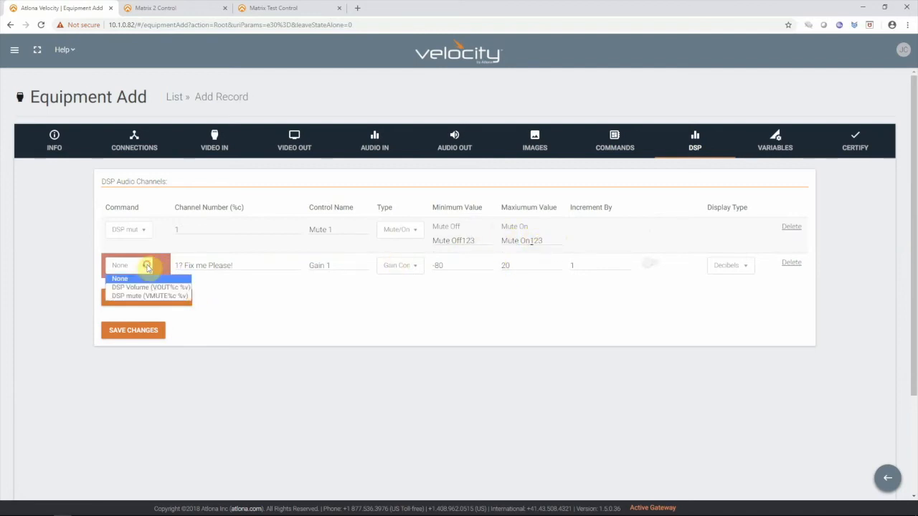
{"action": "left_click", "coordinate": [175, 288]}
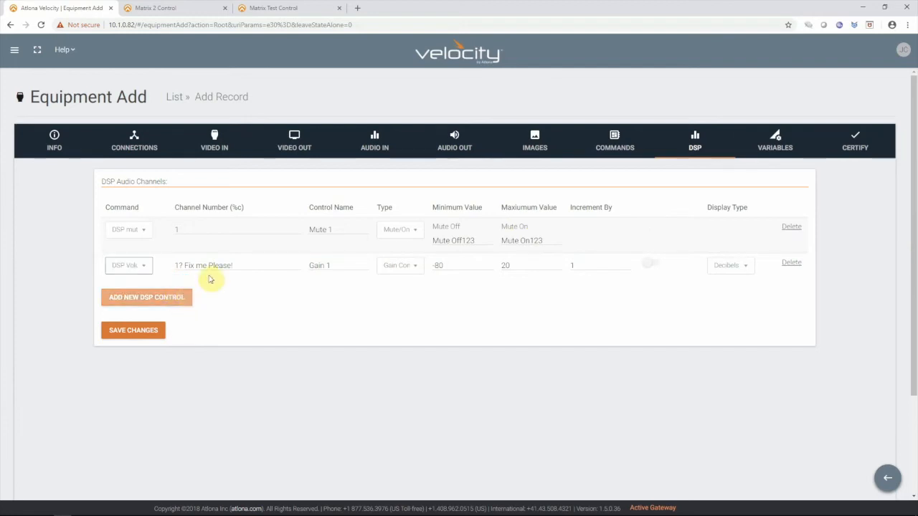
{"action": "left_click_drag", "start_coordinate": [254, 266], "coordinate": [178, 266]}
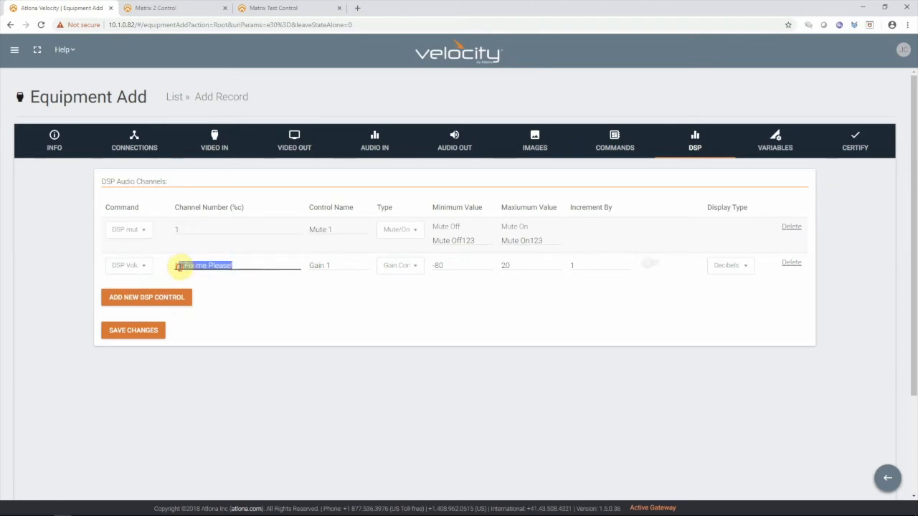
{"action": "type", "text": "1"}
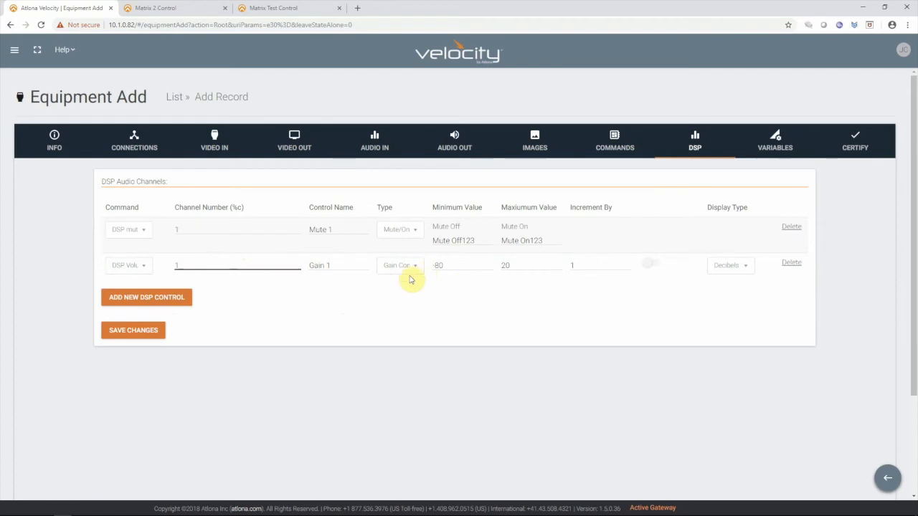
- Set the Gain 1 range to a minimum of 0 and a maximum of 100, and save the equipment driver
{"action": "left_click_drag", "start_coordinate": [460, 266], "coordinate": [422, 264]}
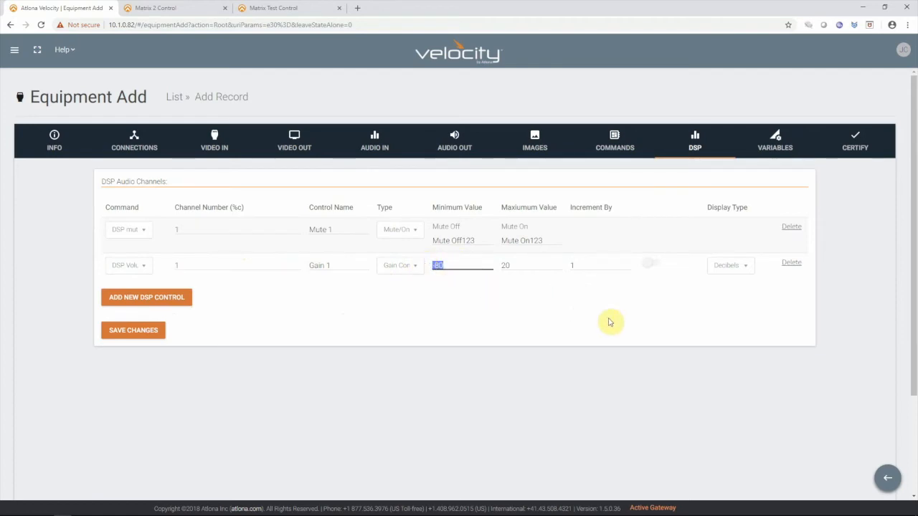
{"action": "type", "text": "0"}
{"action": "left_click_drag", "start_coordinate": [522, 267], "coordinate": [501, 268]}
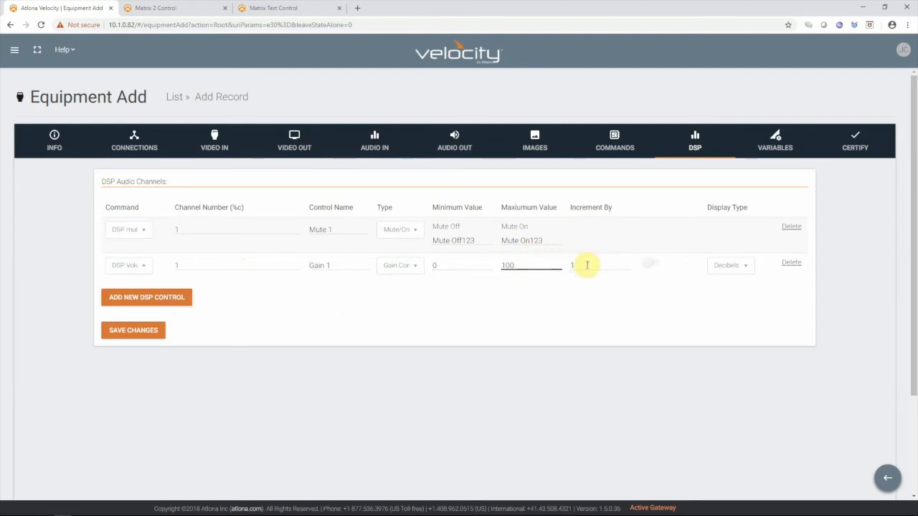
{"action": "left_click", "coordinate": [653, 270]}
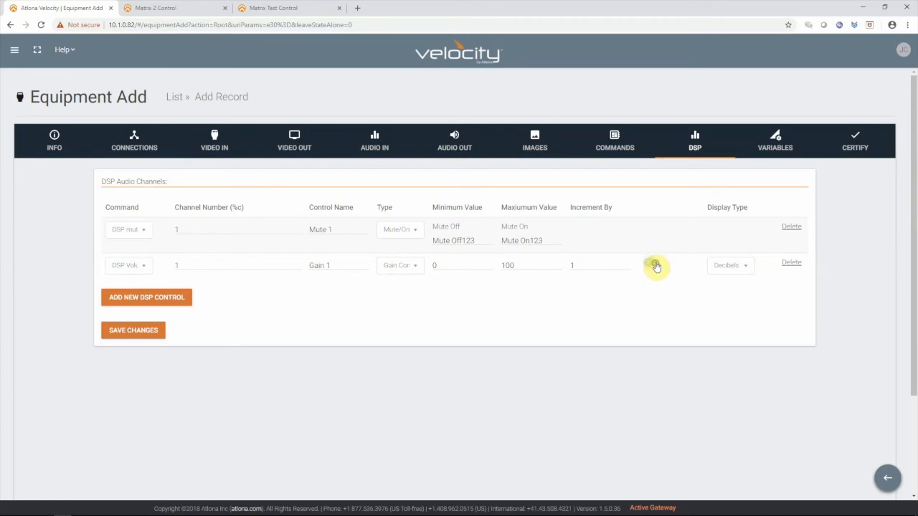
{"action": "left_click", "coordinate": [651, 266]}
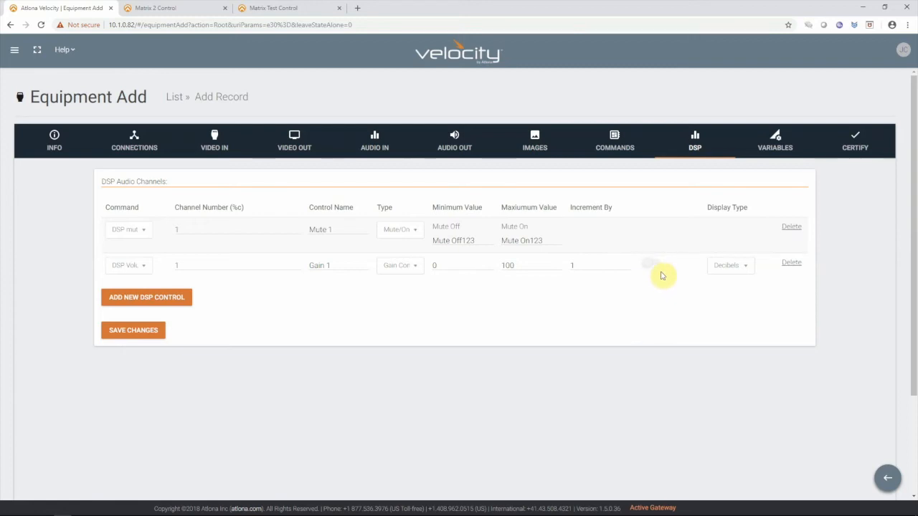
{"action": "left_click", "coordinate": [134, 332]}
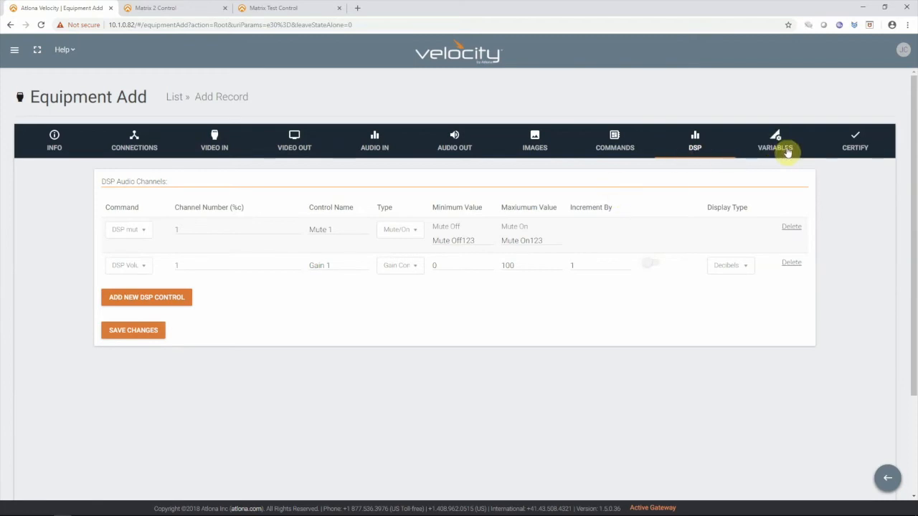
{"action": "left_click", "coordinate": [134, 333]}
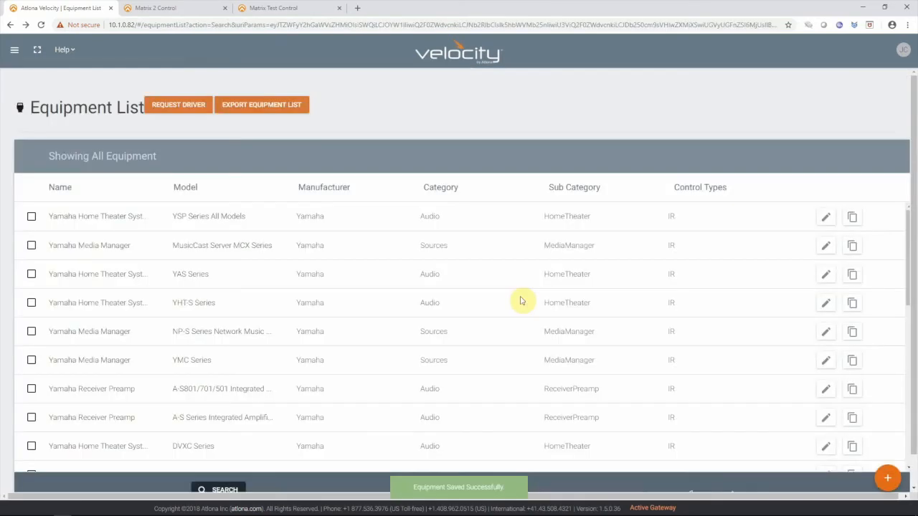
- Go through the site list to the Matrix Test room on Floor 4 and open its technology for modification
{"action": "left_click", "coordinate": [13, 50]}
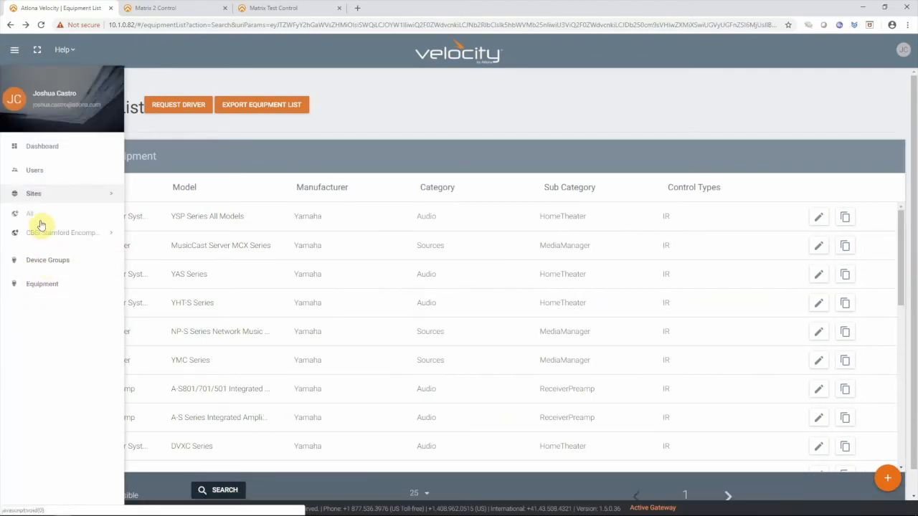
{"action": "left_click", "coordinate": [34, 196]}
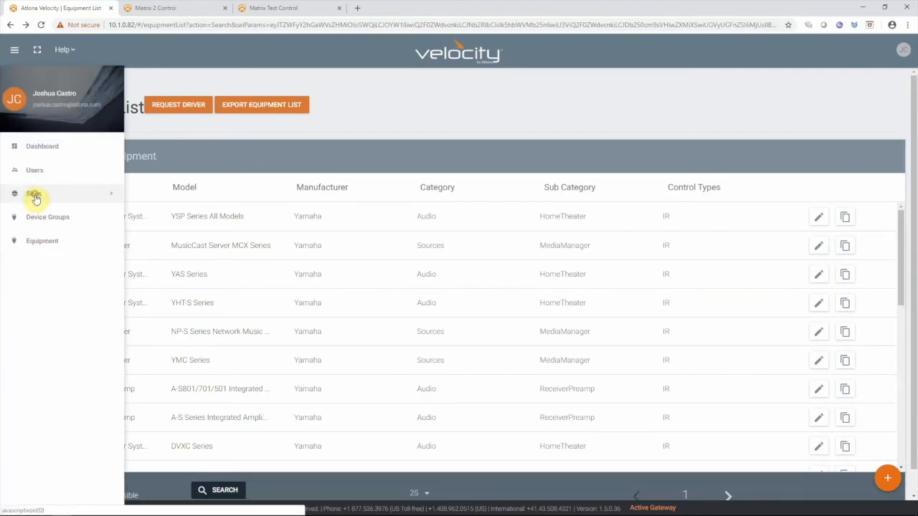
{"action": "left_click", "coordinate": [34, 197]}
{"action": "left_click", "coordinate": [36, 213]}
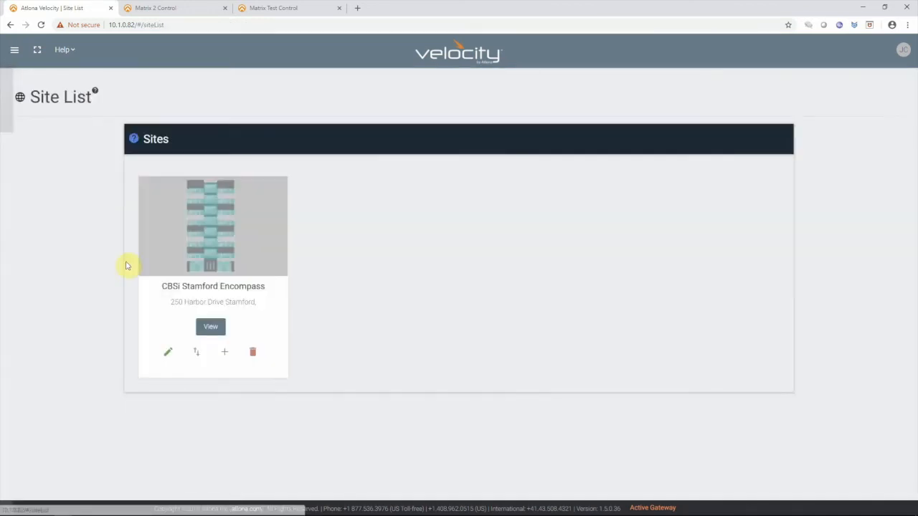
{"action": "left_click", "coordinate": [217, 329]}
{"action": "left_click", "coordinate": [230, 325]}
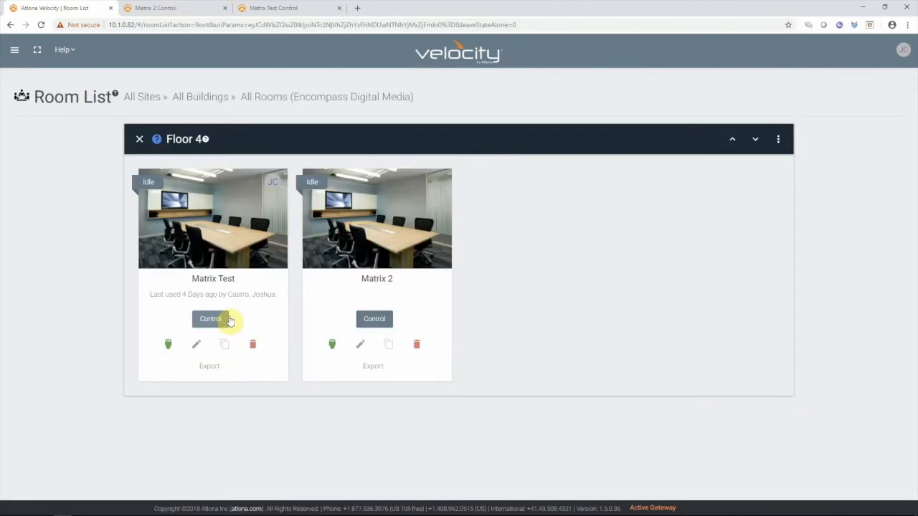
{"action": "left_click", "coordinate": [170, 344]}
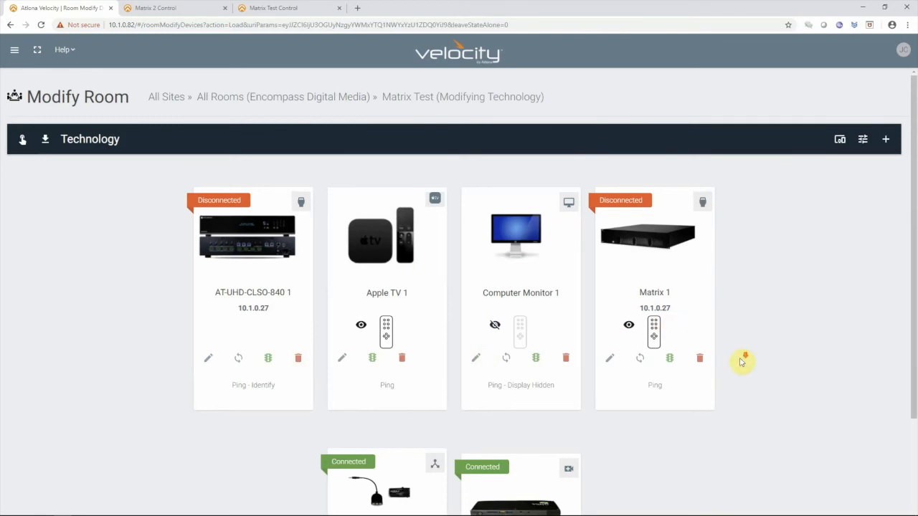
{"action": "scroll", "coordinate": [749, 357], "scroll_direction": "down", "scroll_amount": 2}
{"action": "scroll", "coordinate": [768, 352], "scroll_direction": "up", "scroll_amount": 2}
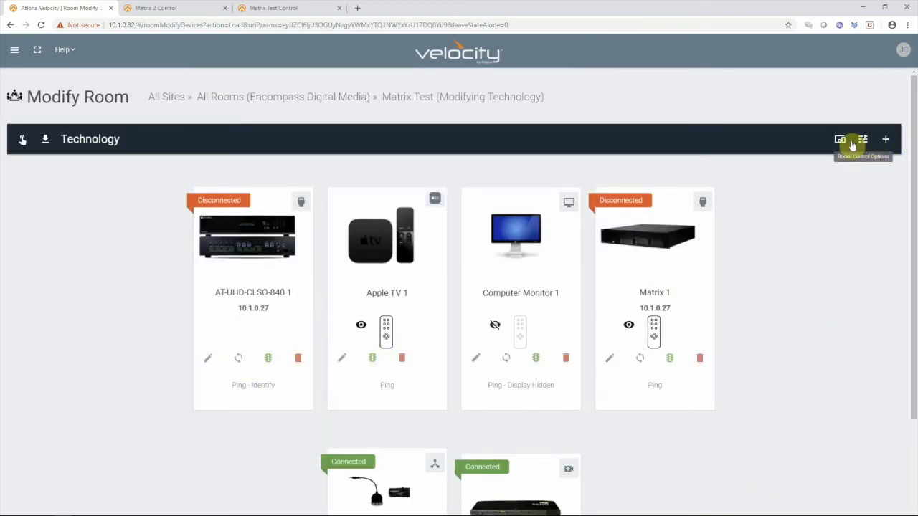
- Launch the Matrix Test room control in place of the old control tabs and open its Video page
{"action": "left_click", "coordinate": [21, 138]}
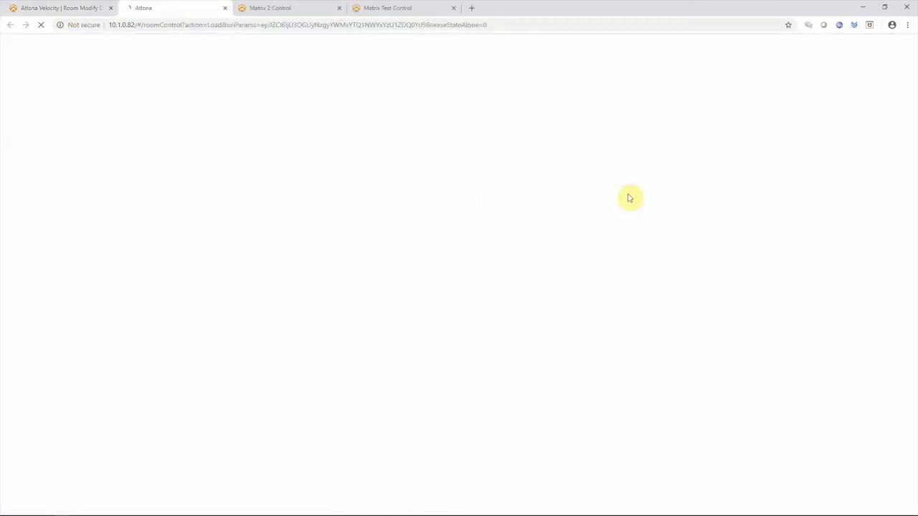
{"action": "left_click", "coordinate": [339, 8]}
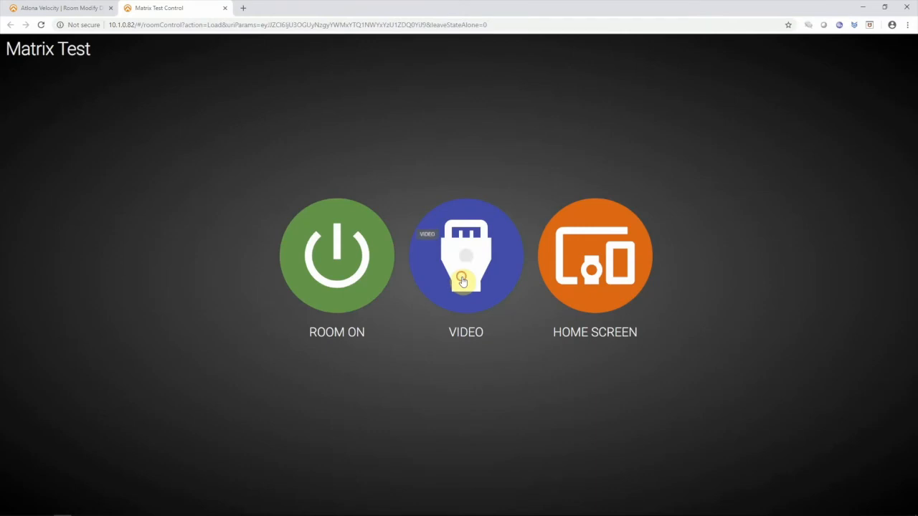
{"action": "left_click", "coordinate": [467, 281]}
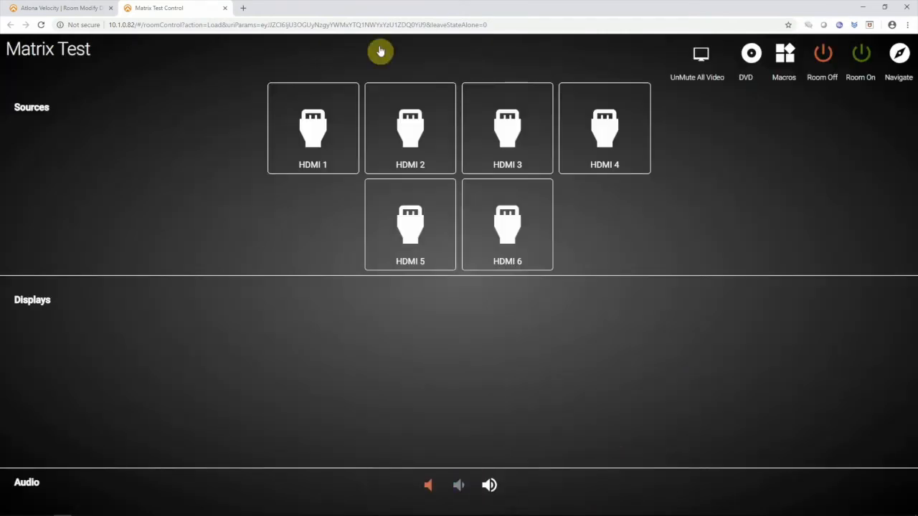
- Set the Matrix Test room's Master Audio Device to None in its room control options and save the room
{"action": "left_click", "coordinate": [80, 9]}
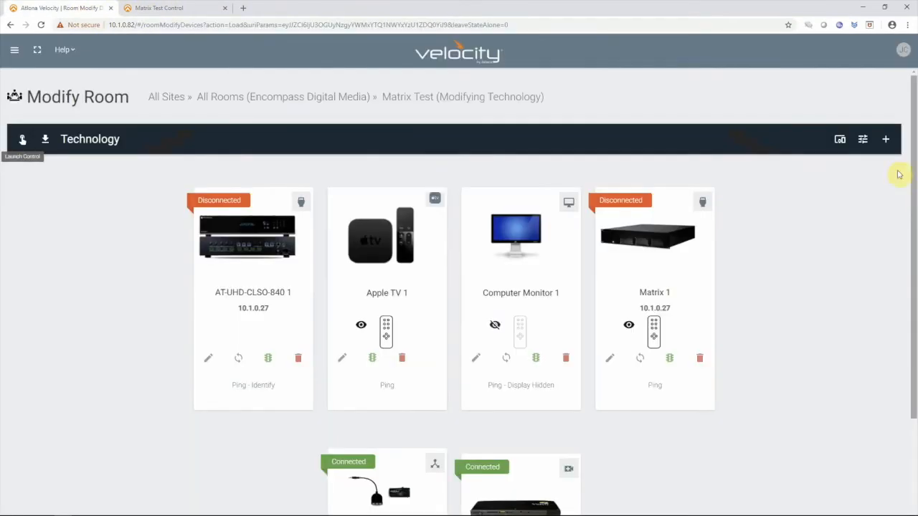
{"action": "left_click", "coordinate": [862, 139]}
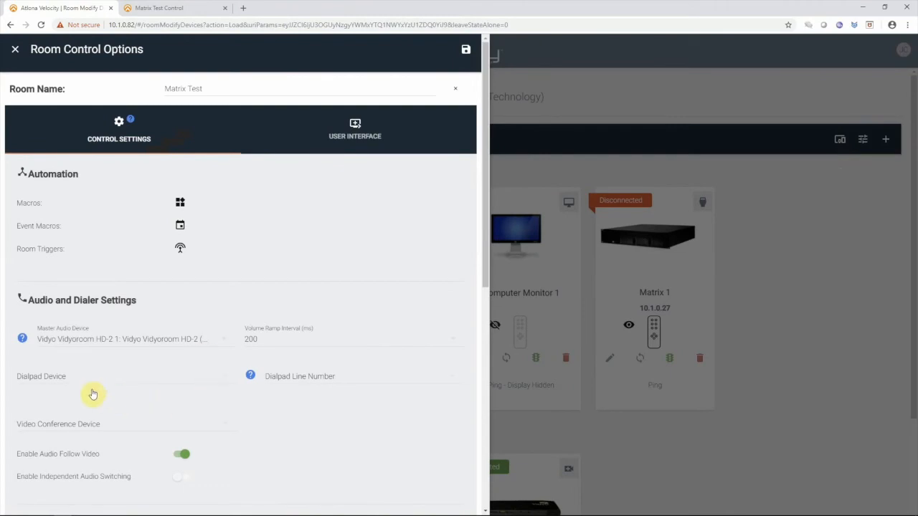
{"action": "left_click", "coordinate": [140, 347]}
{"action": "left_click", "coordinate": [137, 340]}
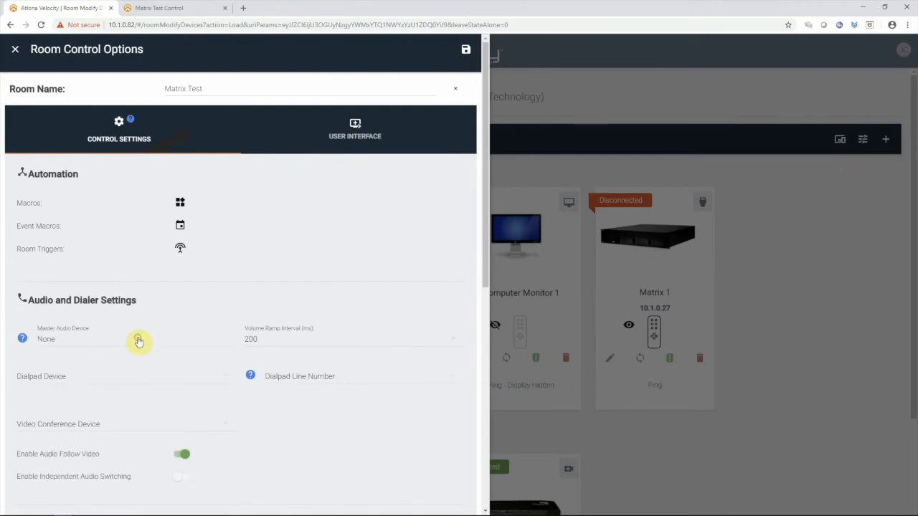
{"action": "left_click", "coordinate": [466, 48]}
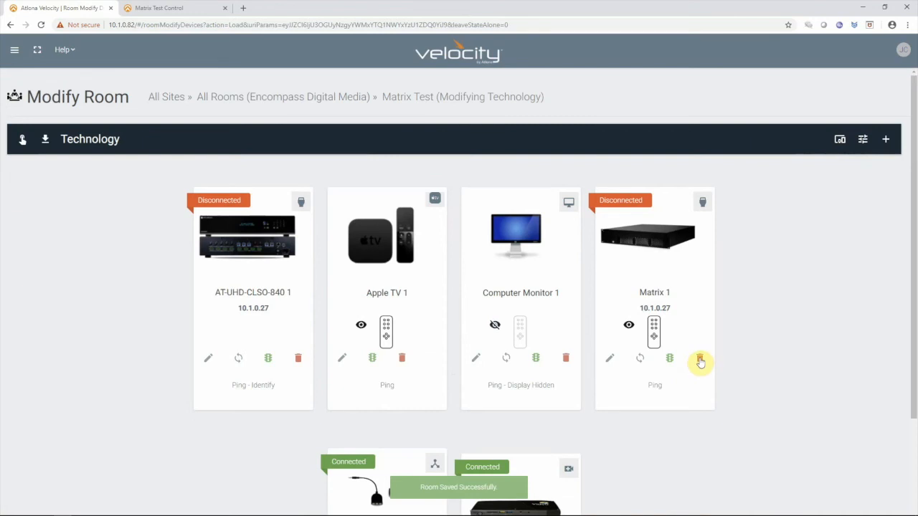
- Delete Matrix 1 from the room's technology and add the custom Atlona DSP driver found through an equipment search
{"action": "left_click", "coordinate": [700, 357]}
{"action": "left_click", "coordinate": [614, 304]}
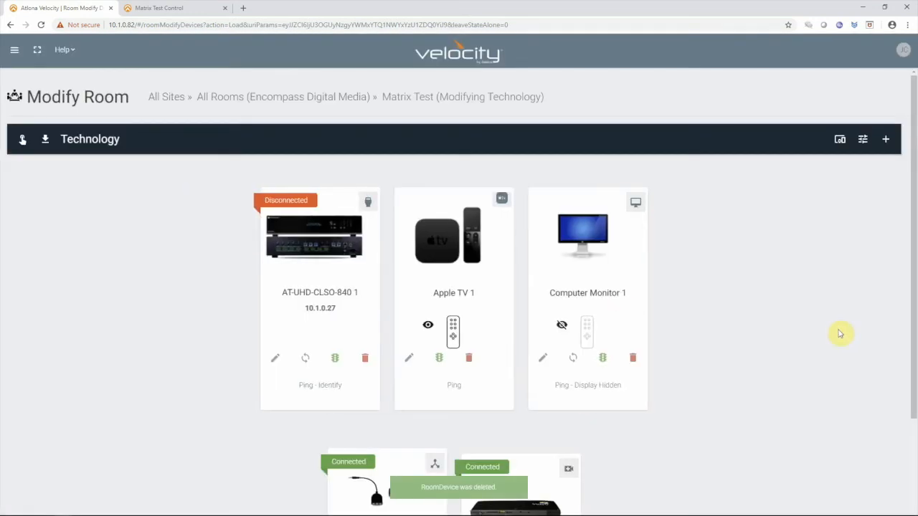
{"action": "left_click", "coordinate": [885, 140]}
{"action": "left_click", "coordinate": [49, 86]}
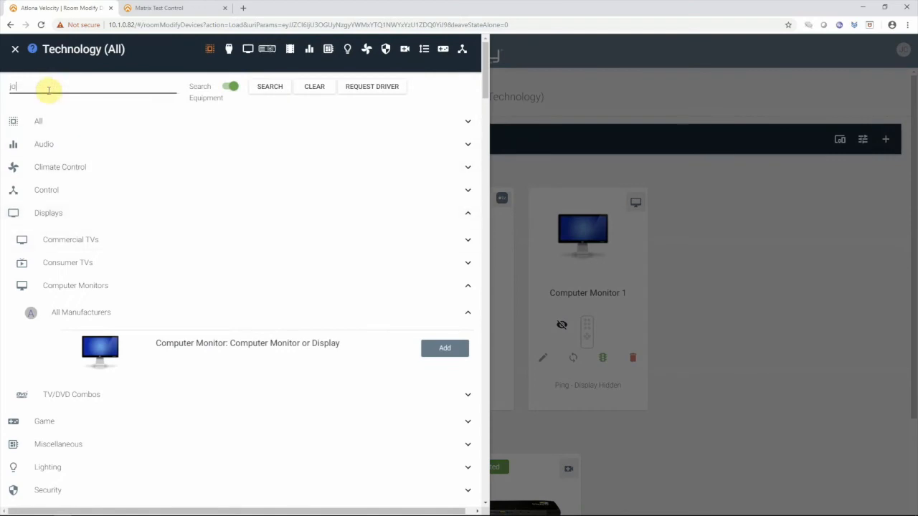
{"action": "key", "text": "Return"}
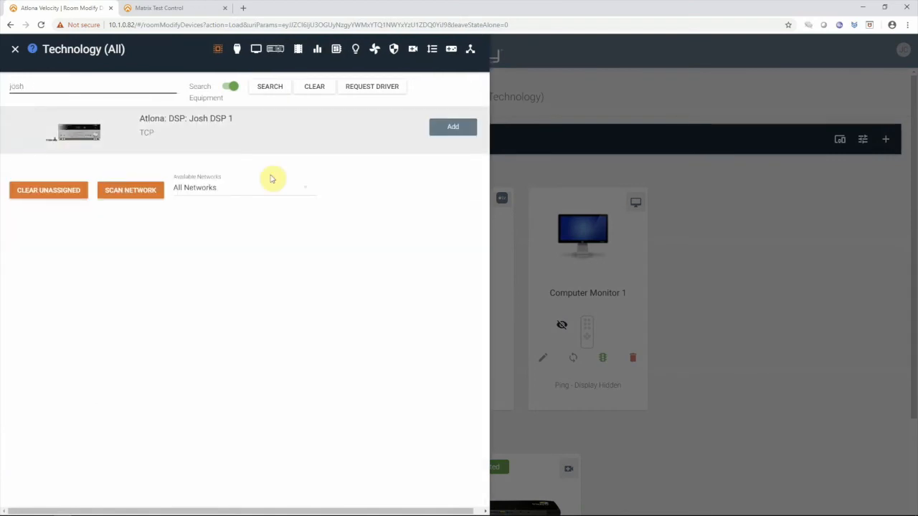
{"action": "left_click", "coordinate": [453, 128]}
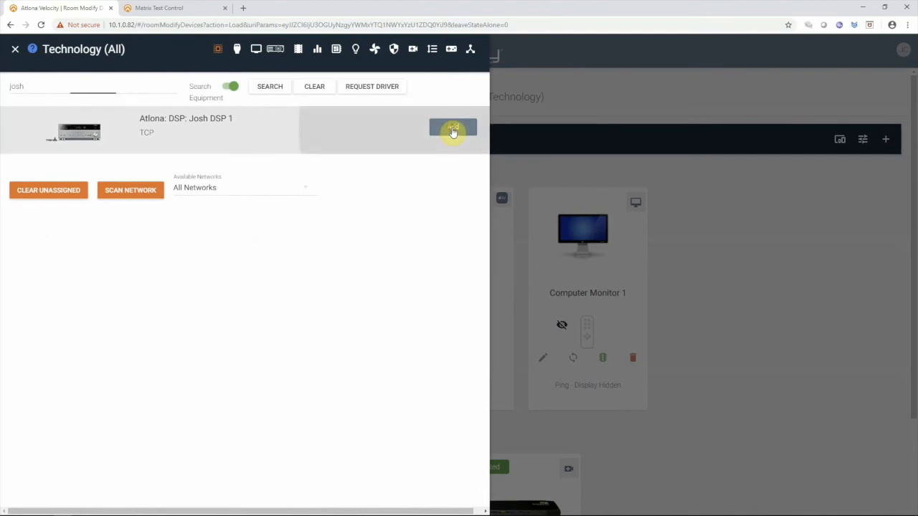
{"action": "left_click", "coordinate": [787, 256]}
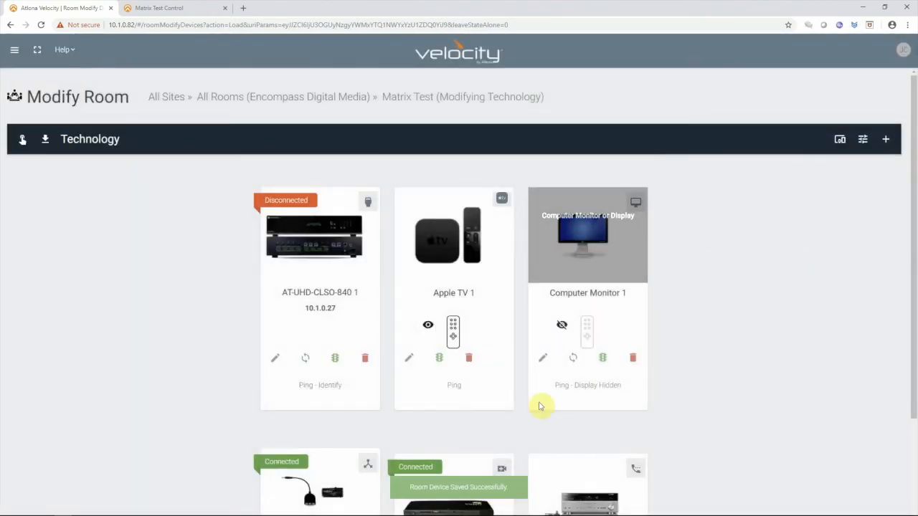
- Open the newly added DSP's equipment configuration and set its IP address to 10.1.0.27
{"action": "scroll", "coordinate": [721, 323], "scroll_direction": "down", "scroll_amount": 3}
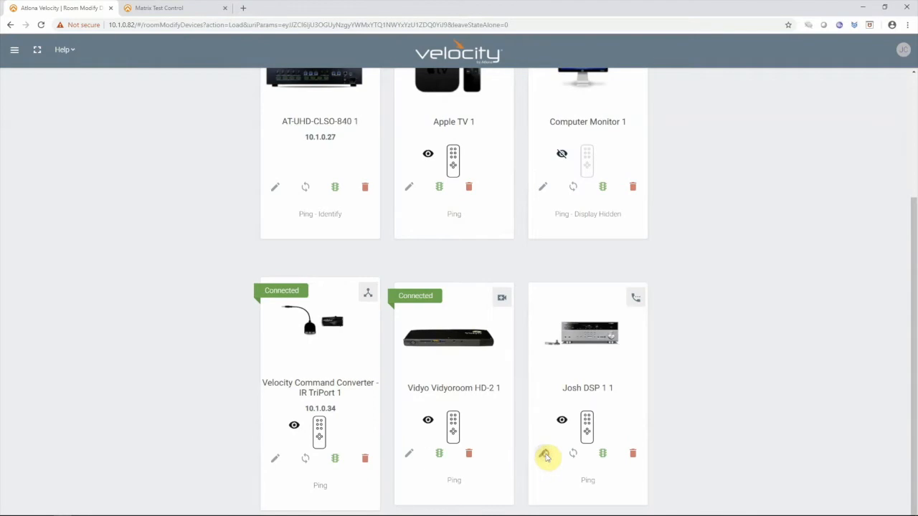
{"action": "left_click", "coordinate": [543, 454]}
{"action": "left_click", "coordinate": [55, 319]}
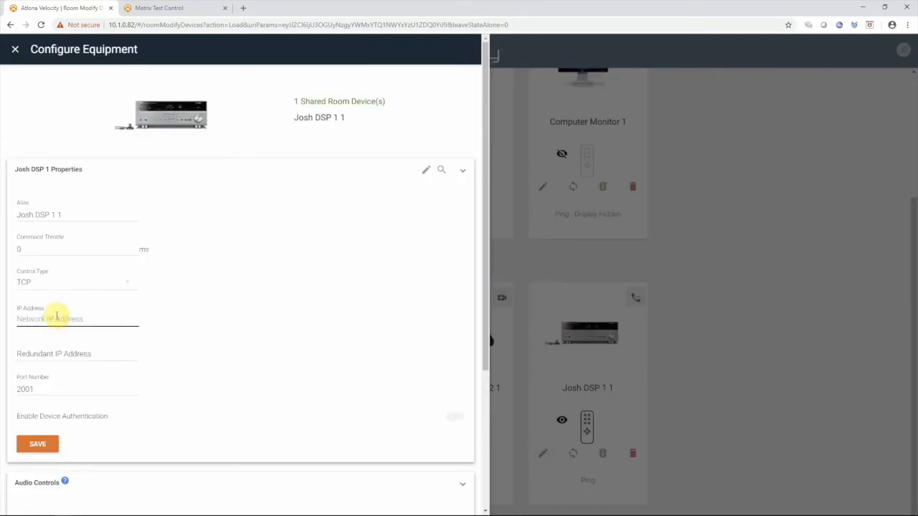
{"action": "type", "text": "10.1.0.27"}
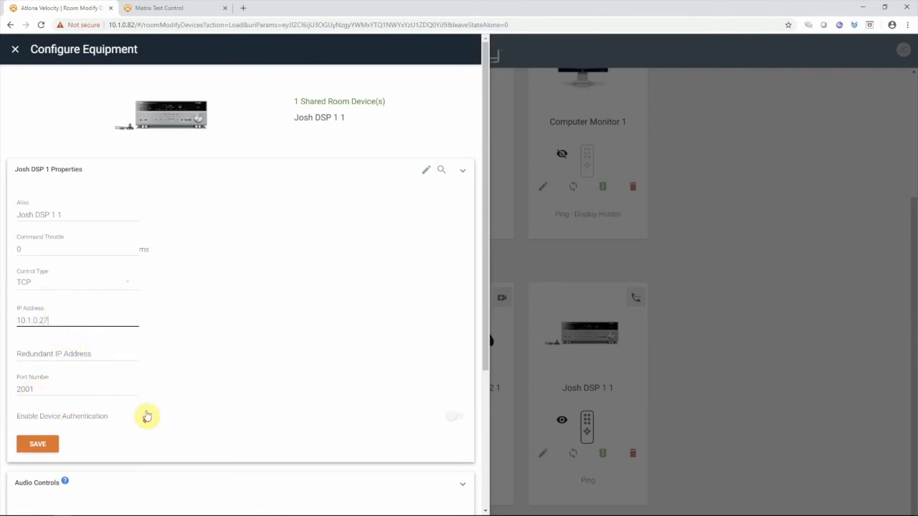
- Assign Mute 1 to Master Volume Mute and Gain 1 to Master Volume, and save the DSP's configuration
{"action": "scroll", "coordinate": [147, 413], "scroll_direction": "down", "scroll_amount": 3}
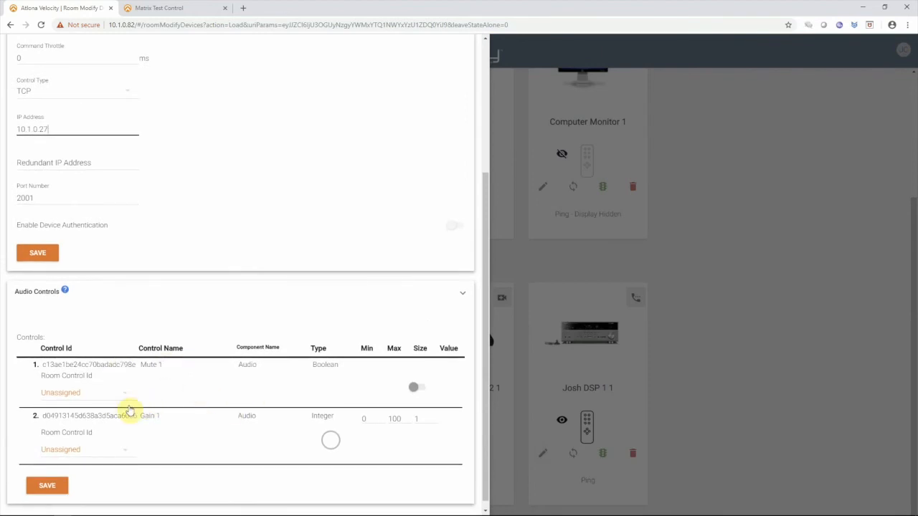
{"action": "left_click", "coordinate": [130, 394]}
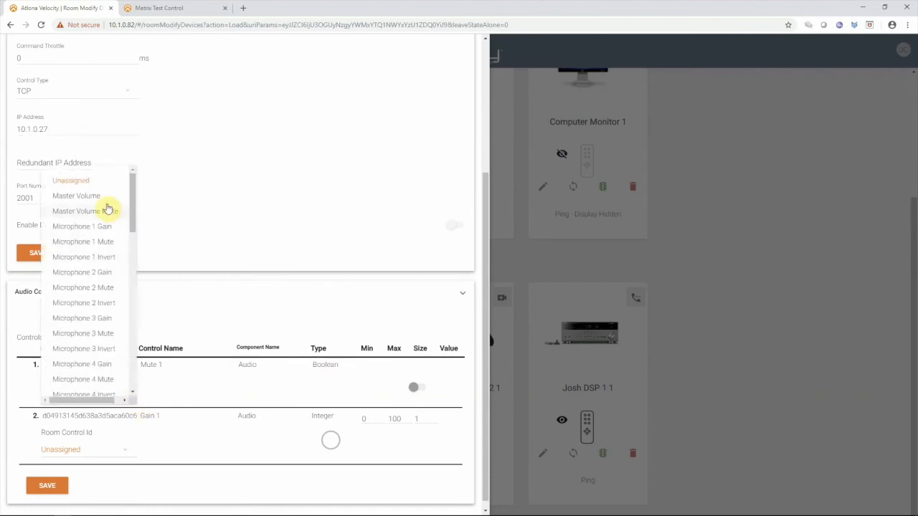
{"action": "left_click", "coordinate": [101, 211]}
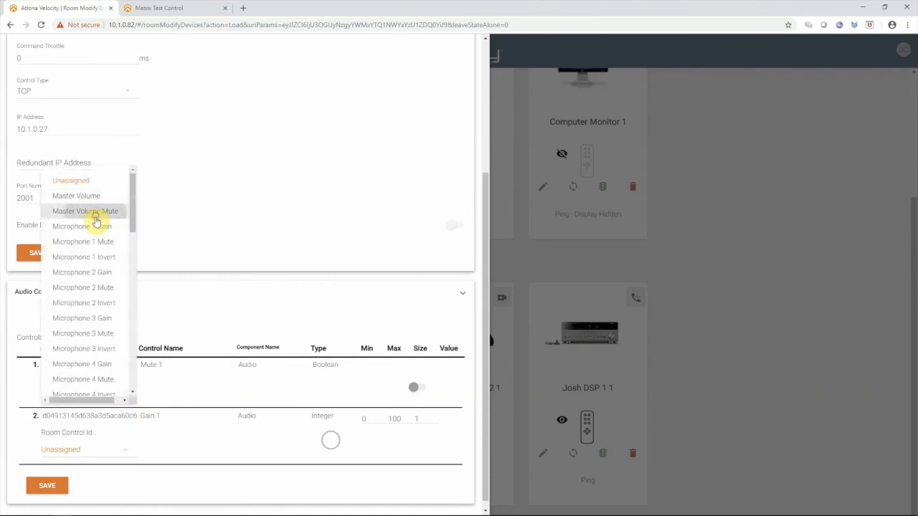
{"action": "left_click", "coordinate": [100, 450]}
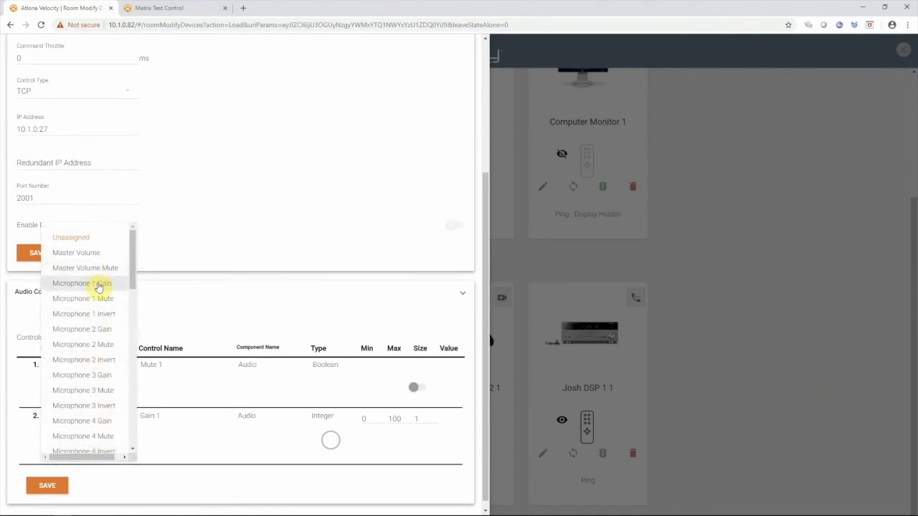
{"action": "left_click", "coordinate": [92, 253]}
{"action": "left_click", "coordinate": [37, 255]}
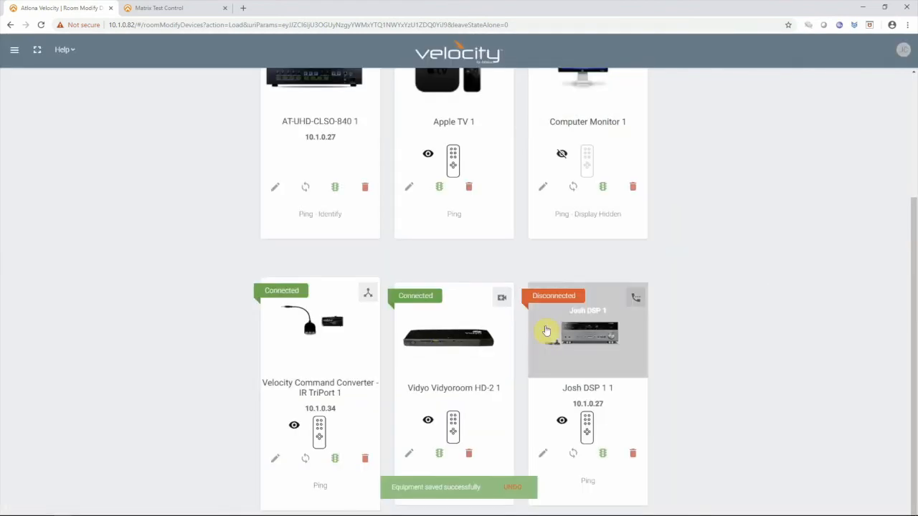
- Switch to the Hercules utility, move its window aside and clear the data on its TCP Server page
{"action": "mouse_move", "coordinate": [391, 515]}
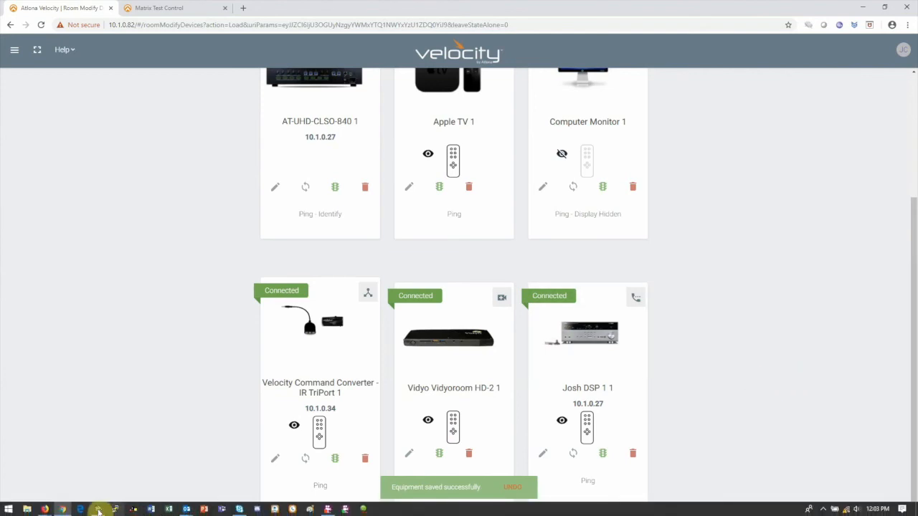
{"action": "mouse_move", "coordinate": [98, 511]}
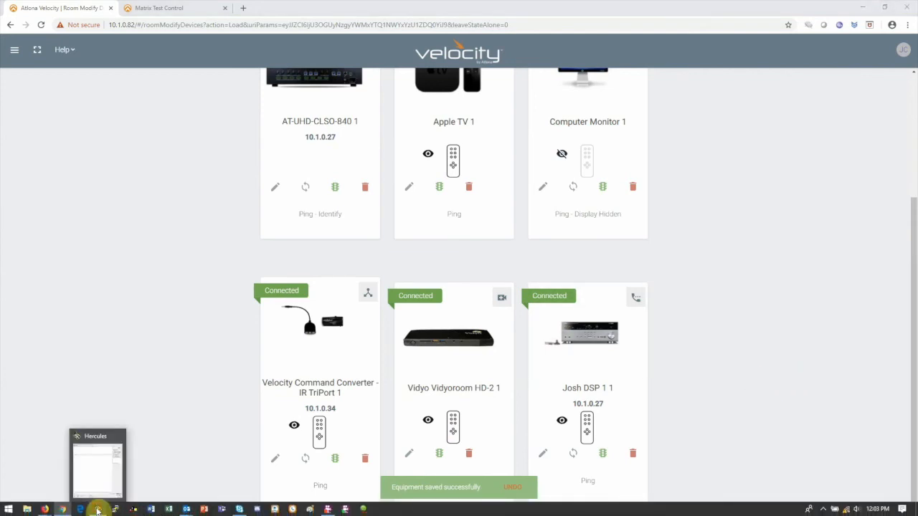
{"action": "left_click", "coordinate": [98, 510]}
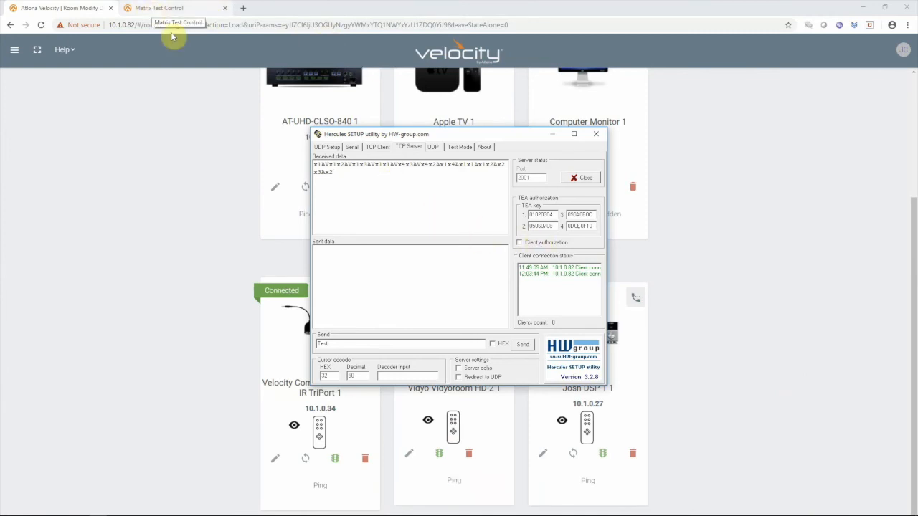
{"action": "left_click_drag", "start_coordinate": [480, 136], "coordinate": [150, 198]}
{"action": "right_click", "coordinate": [94, 279]}
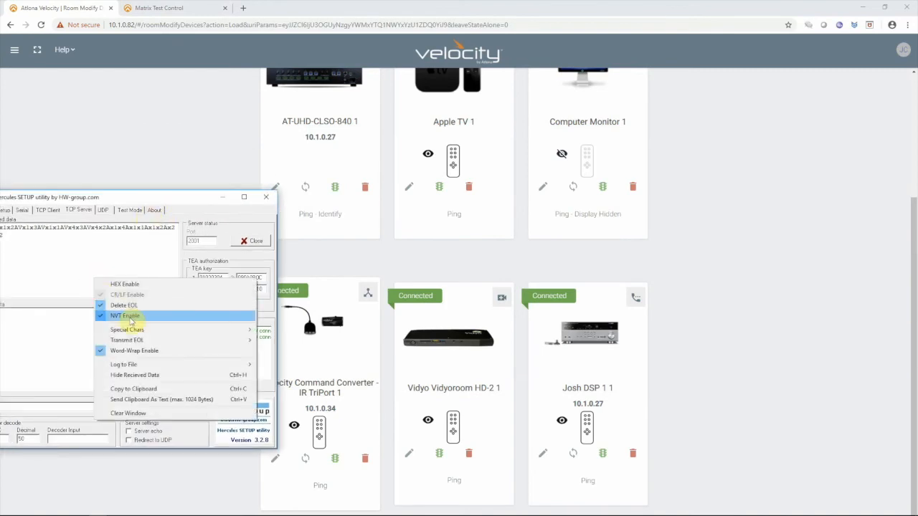
{"action": "left_click", "coordinate": [126, 414]}
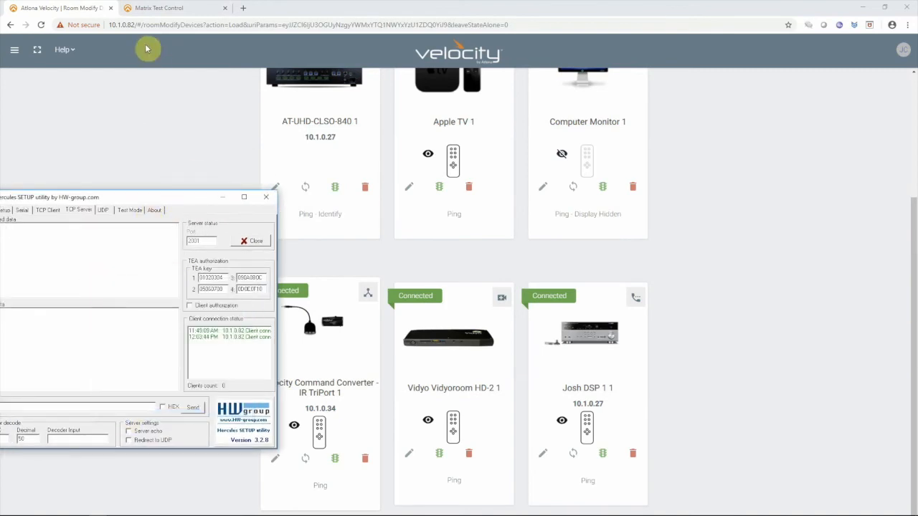
- Go back to the Floor 4 room list and reopen the Matrix Test room's technology for modification
{"action": "left_click", "coordinate": [182, 99]}
{"action": "scroll", "coordinate": [125, 269], "scroll_direction": "up", "scroll_amount": 5}
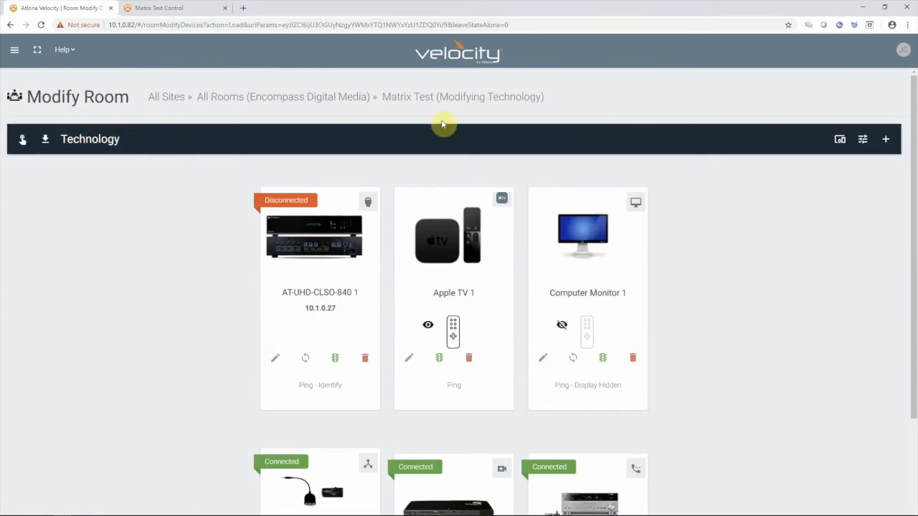
{"action": "left_click", "coordinate": [303, 101]}
{"action": "left_click", "coordinate": [332, 345]}
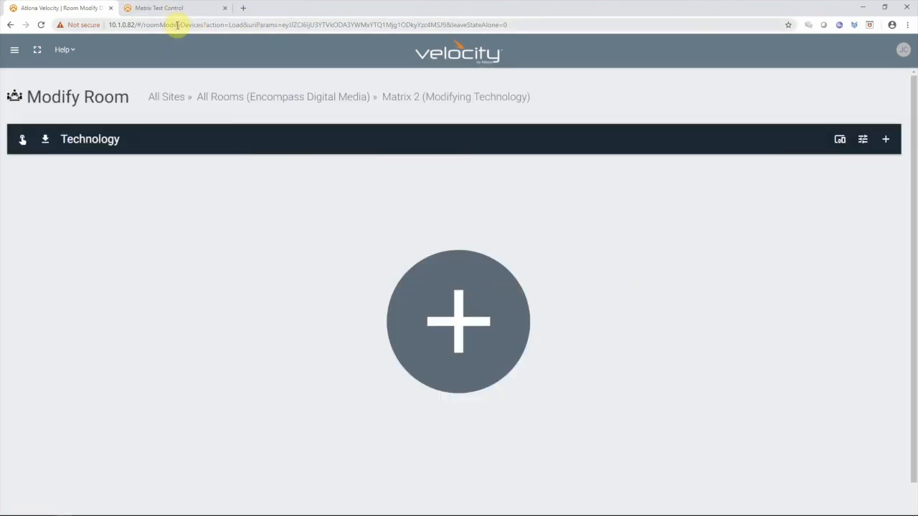
{"action": "left_click", "coordinate": [292, 100]}
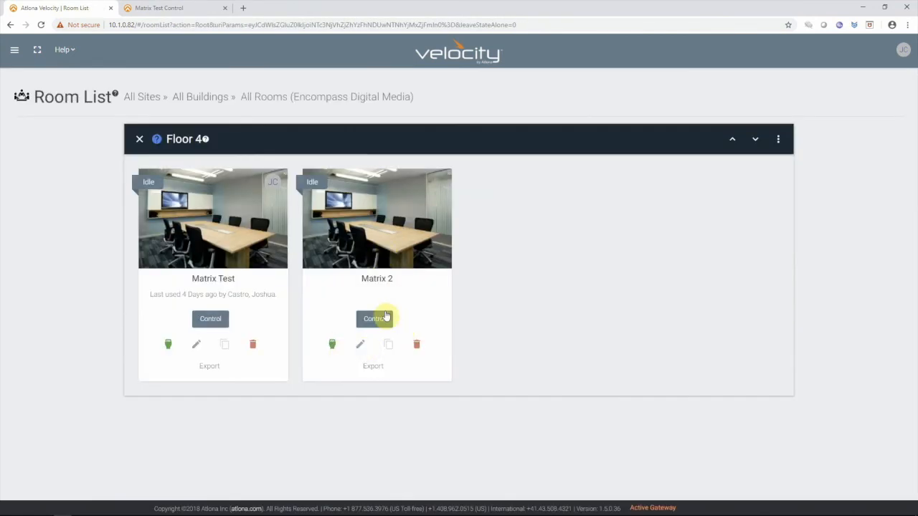
{"action": "left_click", "coordinate": [171, 347]}
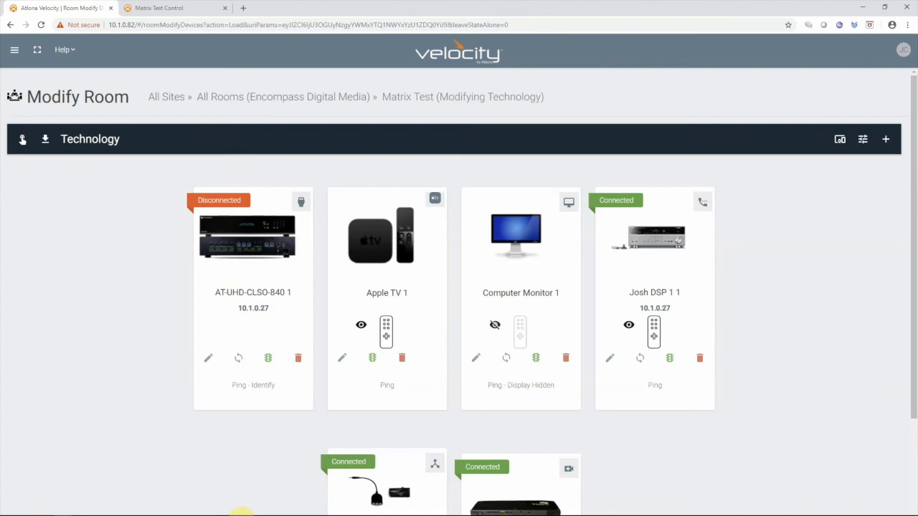
- Arrange the Hercules utility and the Velocity browser window side by side, with Hercules on the left half of the desktop
{"action": "left_click", "coordinate": [98, 509]}
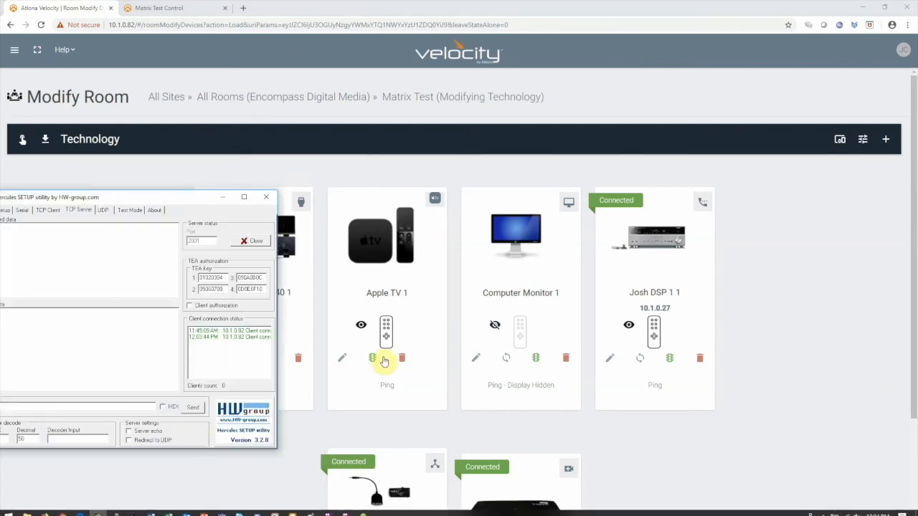
{"action": "key", "text": "super+Left"}
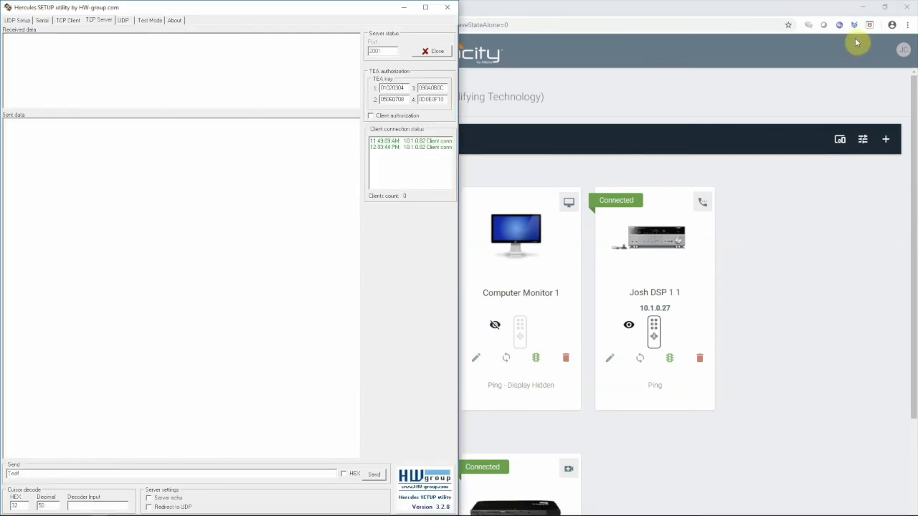
{"action": "left_click", "coordinate": [712, 13]}
{"action": "key", "text": "super+Right"}
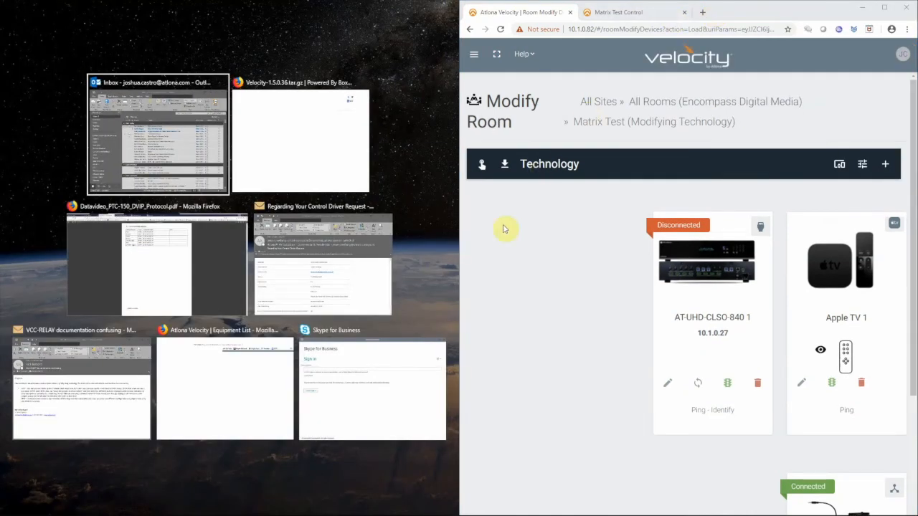
{"action": "left_click", "coordinate": [508, 262]}
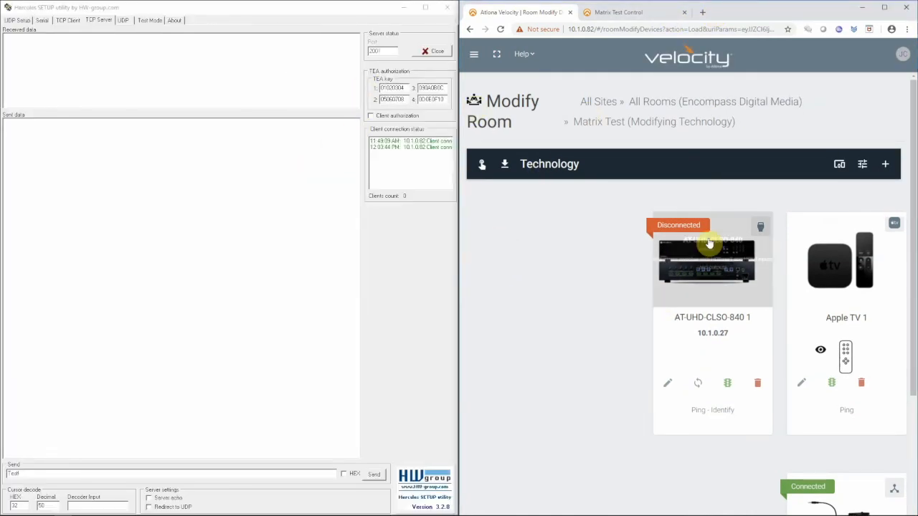
- Launch the Matrix Test room control and open its Video page
{"action": "left_click", "coordinate": [482, 169]}
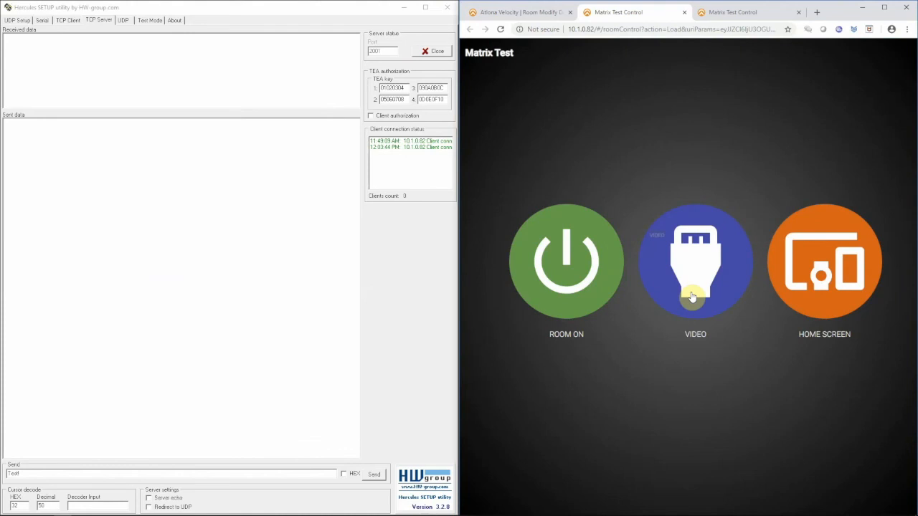
{"action": "left_click", "coordinate": [716, 277]}
- Toggle the room's audio mute off and on, and highlight the resulting mute commands in the received data in Hercules
{"action": "left_click", "coordinate": [637, 496]}
{"action": "left_click", "coordinate": [633, 499]}
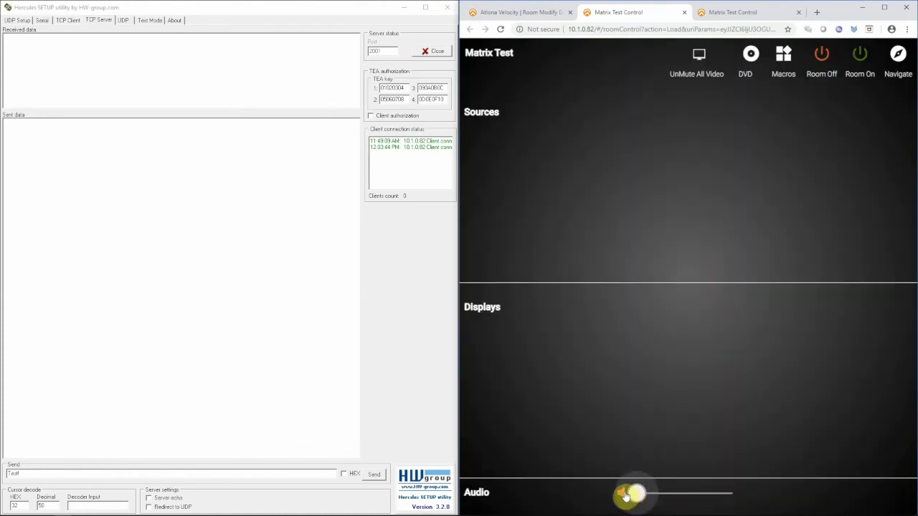
{"action": "left_click", "coordinate": [621, 494]}
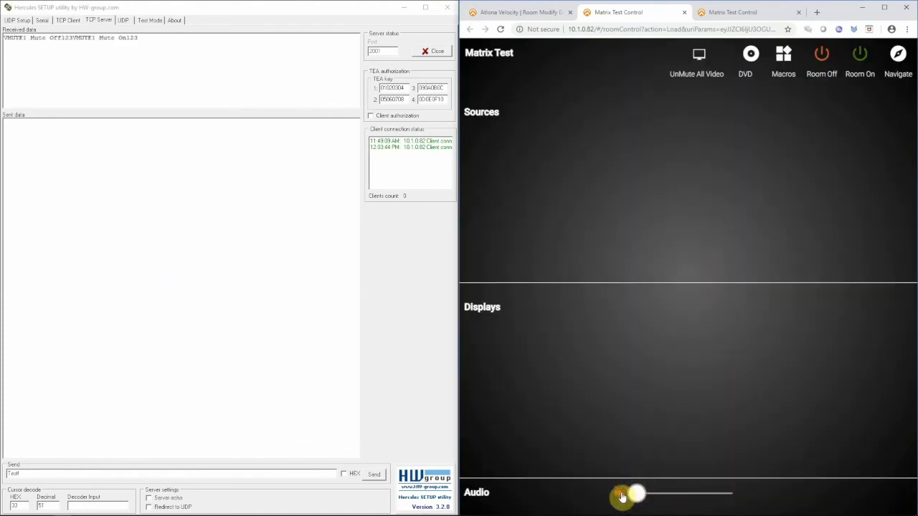
{"action": "left_click", "coordinate": [12, 41]}
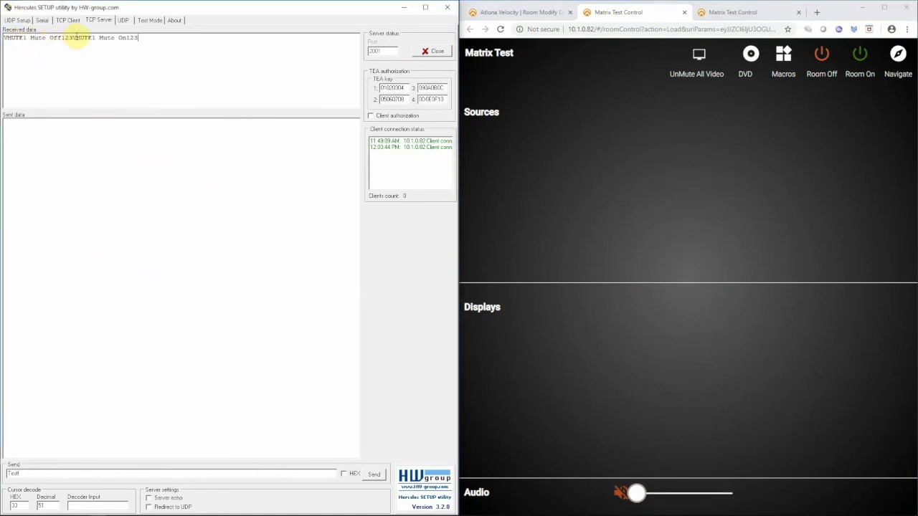
{"action": "left_click_drag", "start_coordinate": [145, 40], "coordinate": [5, 39]}
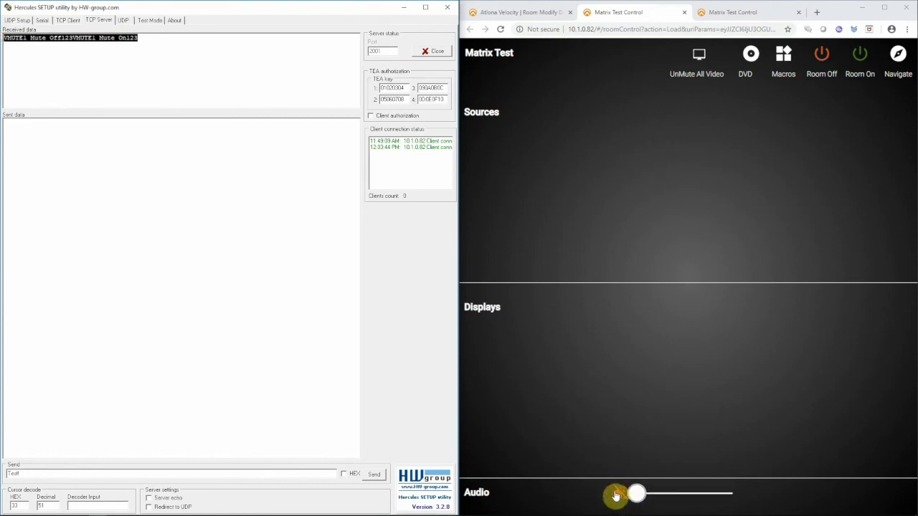
- Toggle the room's audio mute off and on repeatedly to send mute commands to Hercules, and clear the received data
{"action": "left_click", "coordinate": [617, 493]}
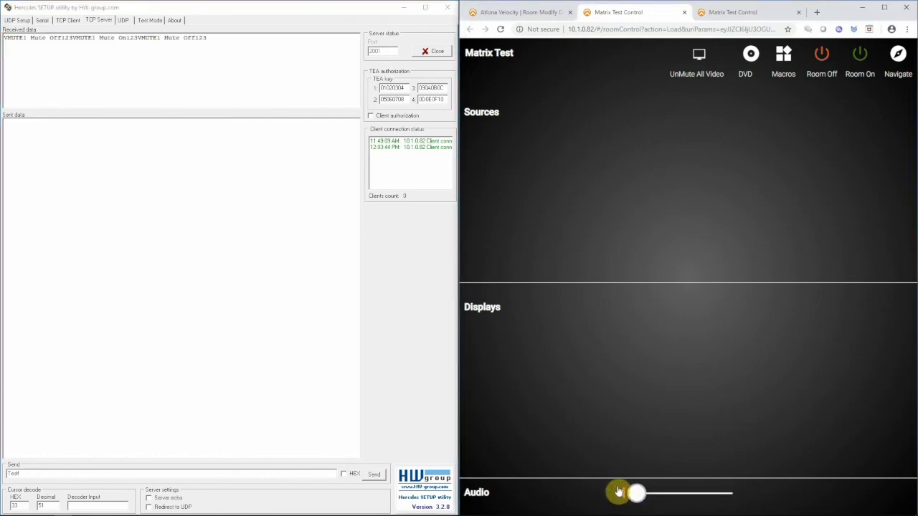
{"action": "left_click", "coordinate": [621, 498]}
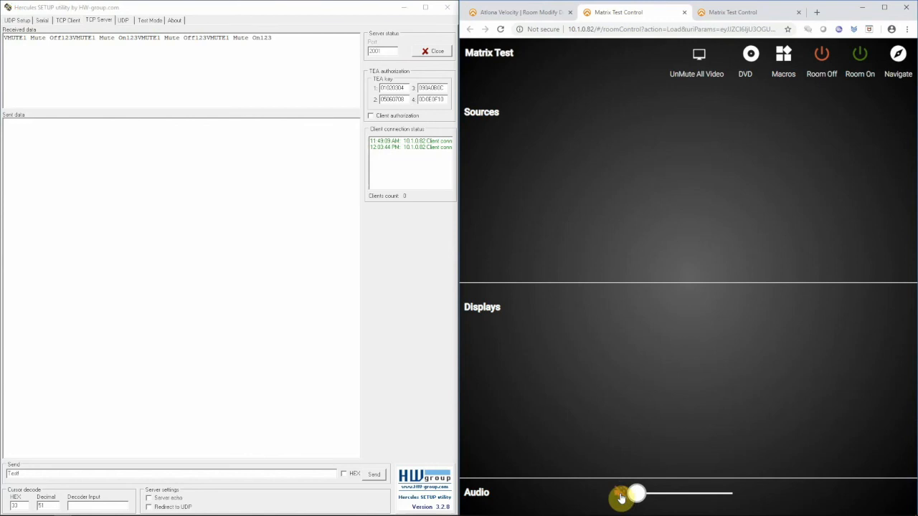
{"action": "left_click", "coordinate": [622, 499]}
{"action": "left_click", "coordinate": [621, 498]}
{"action": "left_click", "coordinate": [621, 499]}
{"action": "left_click", "coordinate": [620, 498]}
{"action": "left_click", "coordinate": [620, 498]}
{"action": "left_click", "coordinate": [620, 499]}
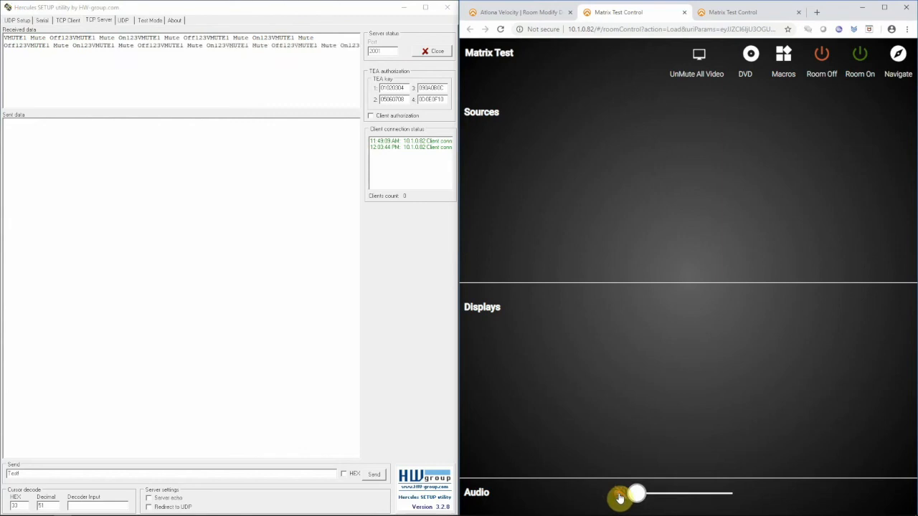
{"action": "right_click", "coordinate": [130, 70]}
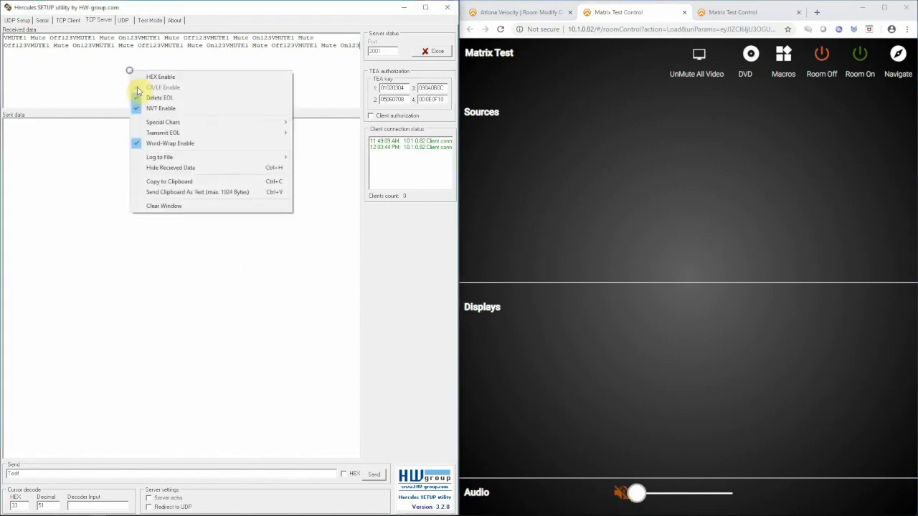
{"action": "left_click", "coordinate": [179, 205]}
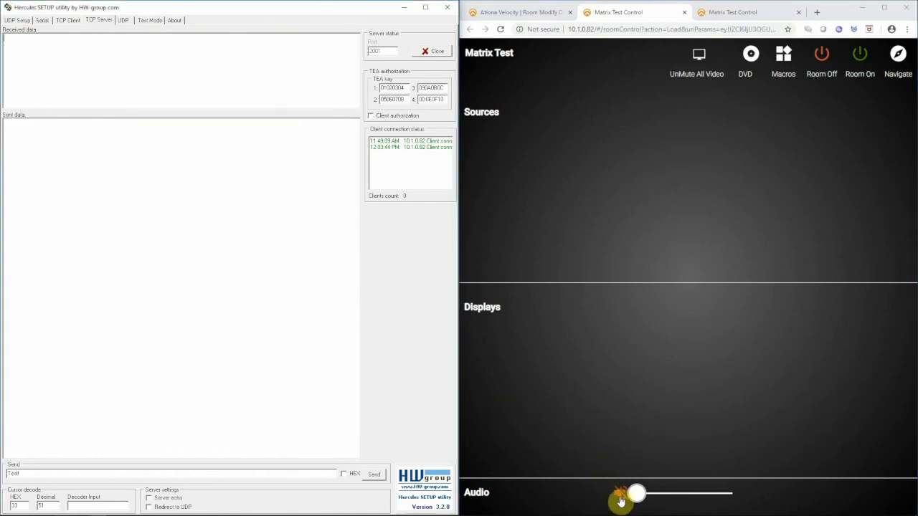
- Raise the room's audio volume to 100 dB to send the volume commands, and clear the received data in Hercules
{"action": "left_click_drag", "start_coordinate": [635, 494], "coordinate": [757, 504]}
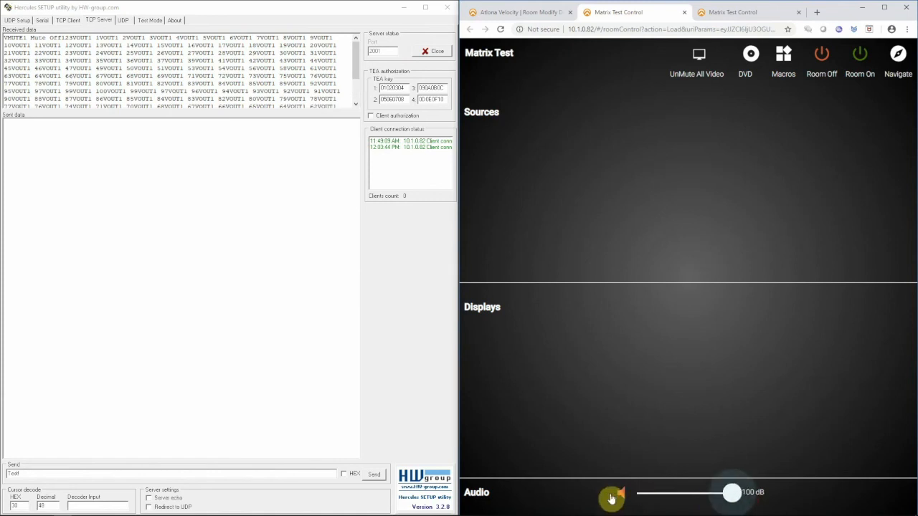
{"action": "right_click", "coordinate": [275, 92]}
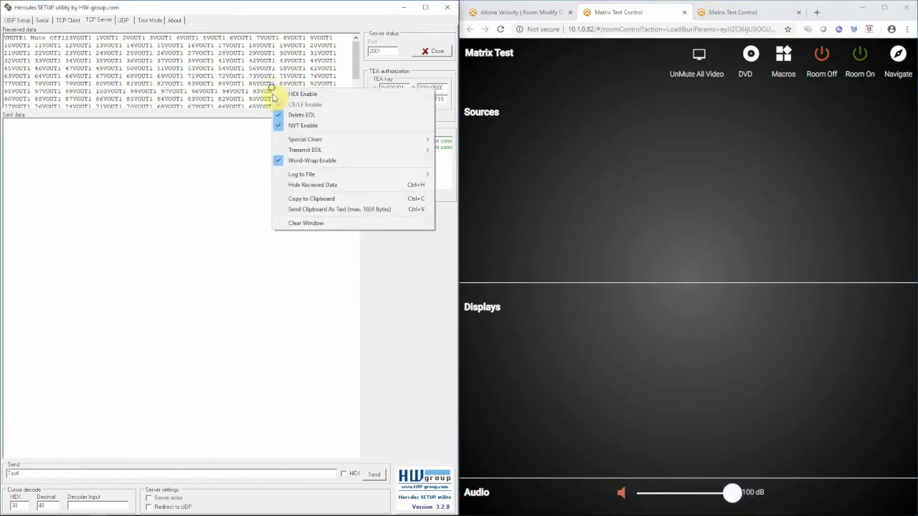
{"action": "left_click", "coordinate": [320, 224]}
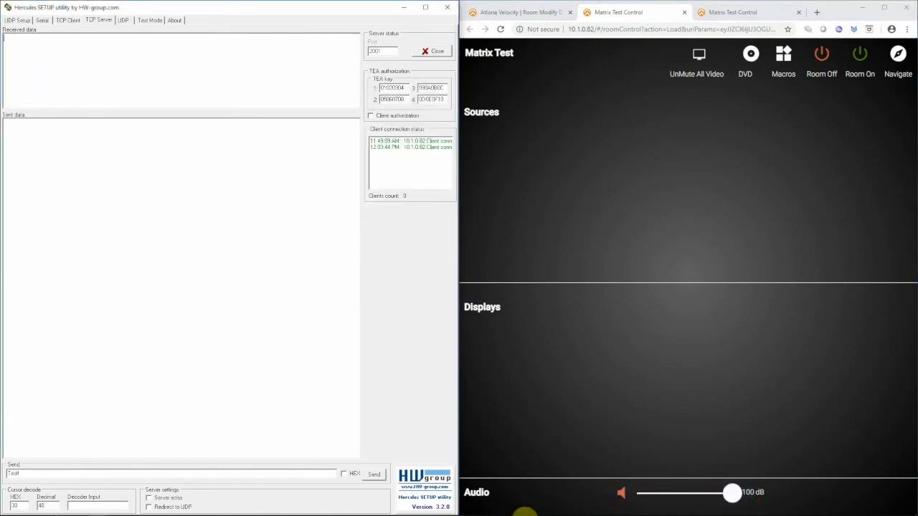
- Toggle the room's audio mute on and off several more times, and lower the audio volume to 45 dB
{"action": "left_click", "coordinate": [622, 496]}
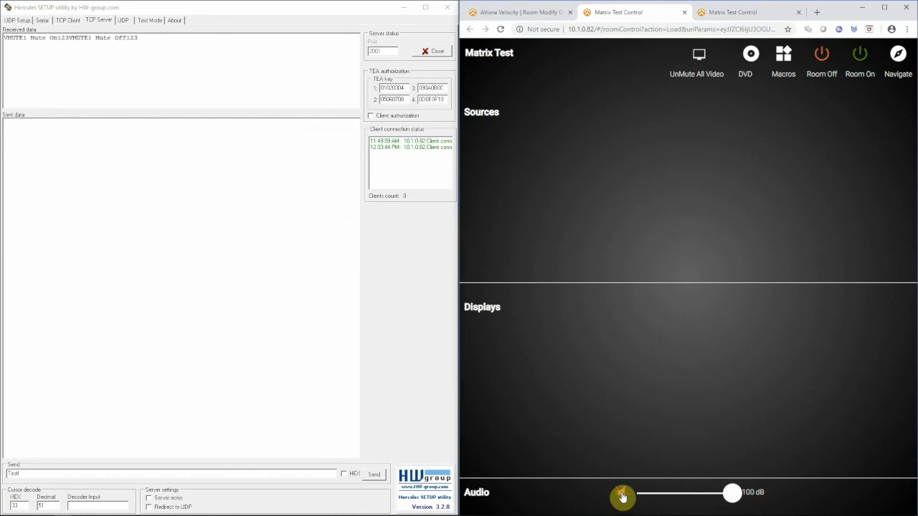
{"action": "left_click", "coordinate": [622, 496]}
{"action": "left_click", "coordinate": [622, 496]}
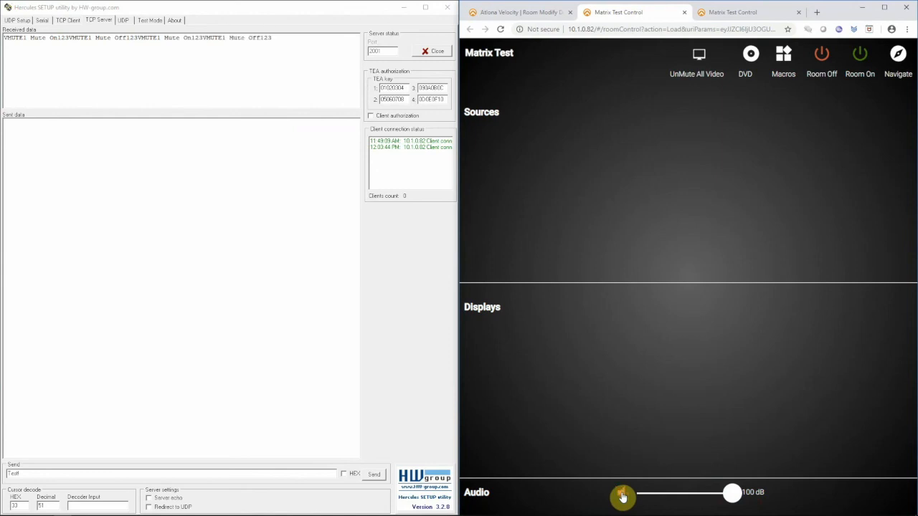
{"action": "left_click", "coordinate": [622, 496]}
{"action": "left_click", "coordinate": [622, 496]}
{"action": "left_click_drag", "start_coordinate": [731, 493], "coordinate": [679, 497]}
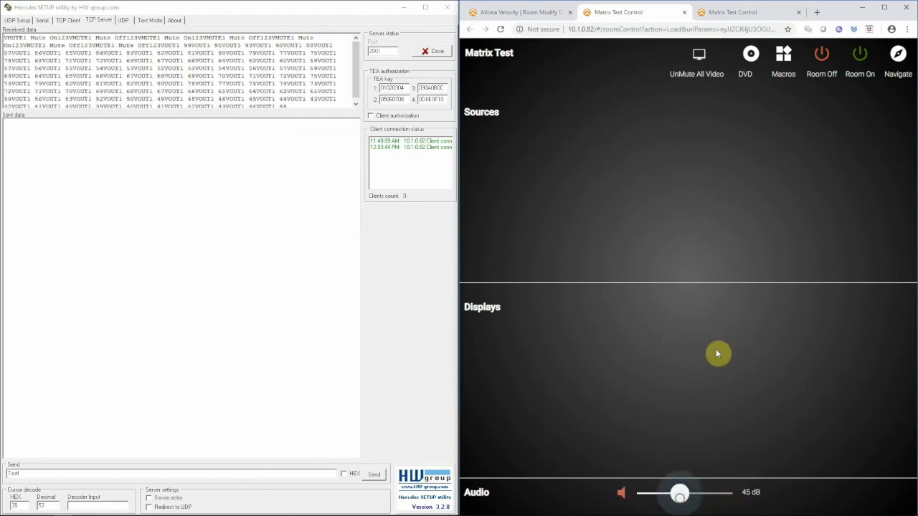